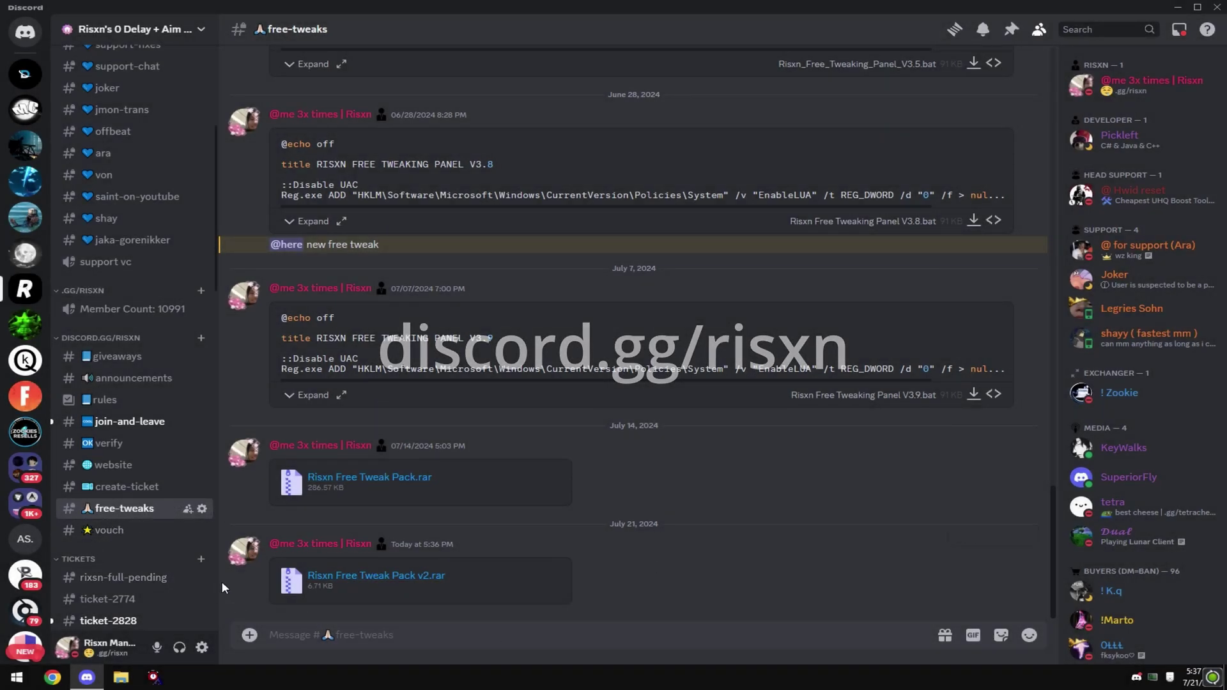
Start downloading the Risxn Free Tweak Pack v2.rar from the free-tweaks channel
{"action": "left_click", "coordinate": [374, 578]}
Confirm the download so the archive opens in WinRAR and clear Discord off the desktop
{"action": "left_click", "coordinate": [612, 385]}
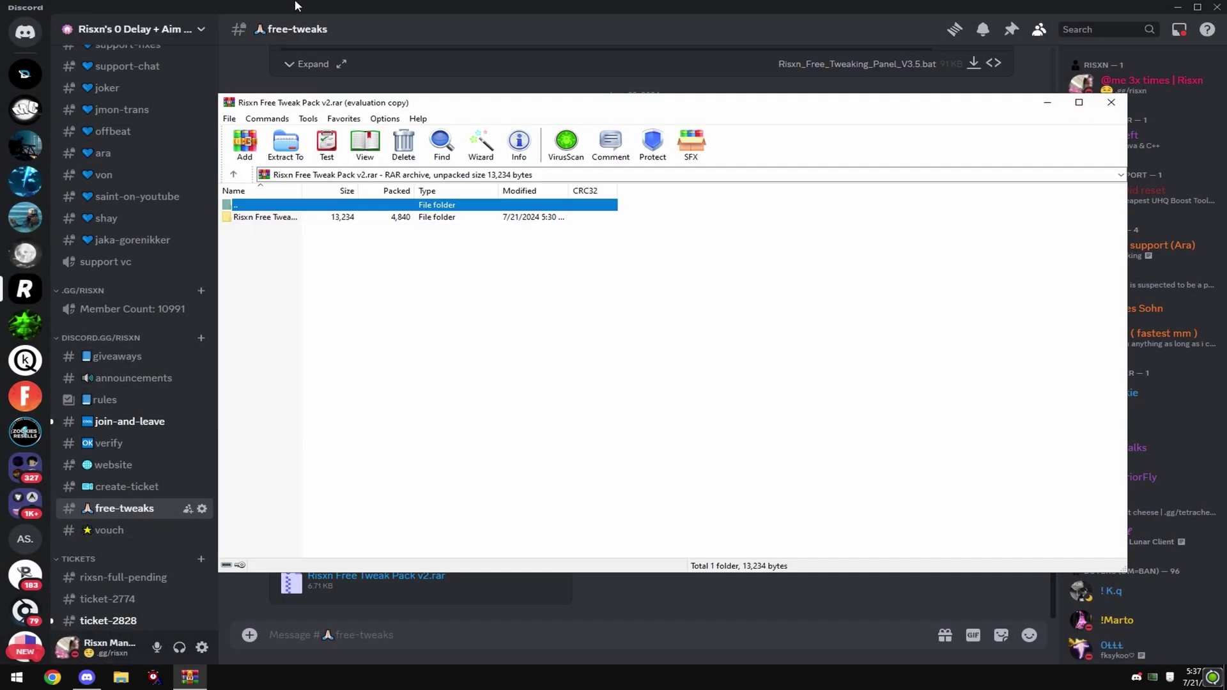
{"action": "left_click", "coordinate": [263, 6]}
{"action": "double_click", "coordinate": [263, 12]}
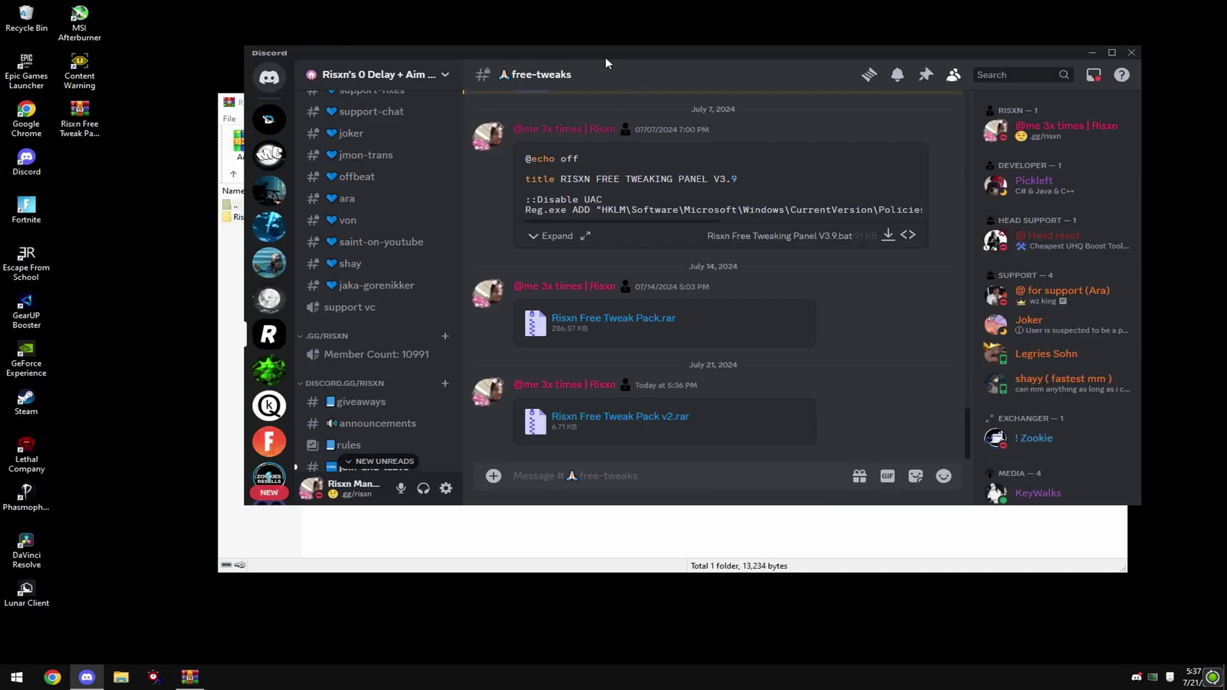
{"action": "left_click", "coordinate": [1091, 52]}
Drag the Risxn Free Tweak Pack v2 folder onto the desktop, close WinRAR and open the folder
{"action": "left_click_drag", "start_coordinate": [264, 217], "coordinate": [509, 63]}
{"action": "left_click_drag", "start_coordinate": [578, 103], "coordinate": [287, 180]}
{"action": "left_click", "coordinate": [819, 178]}
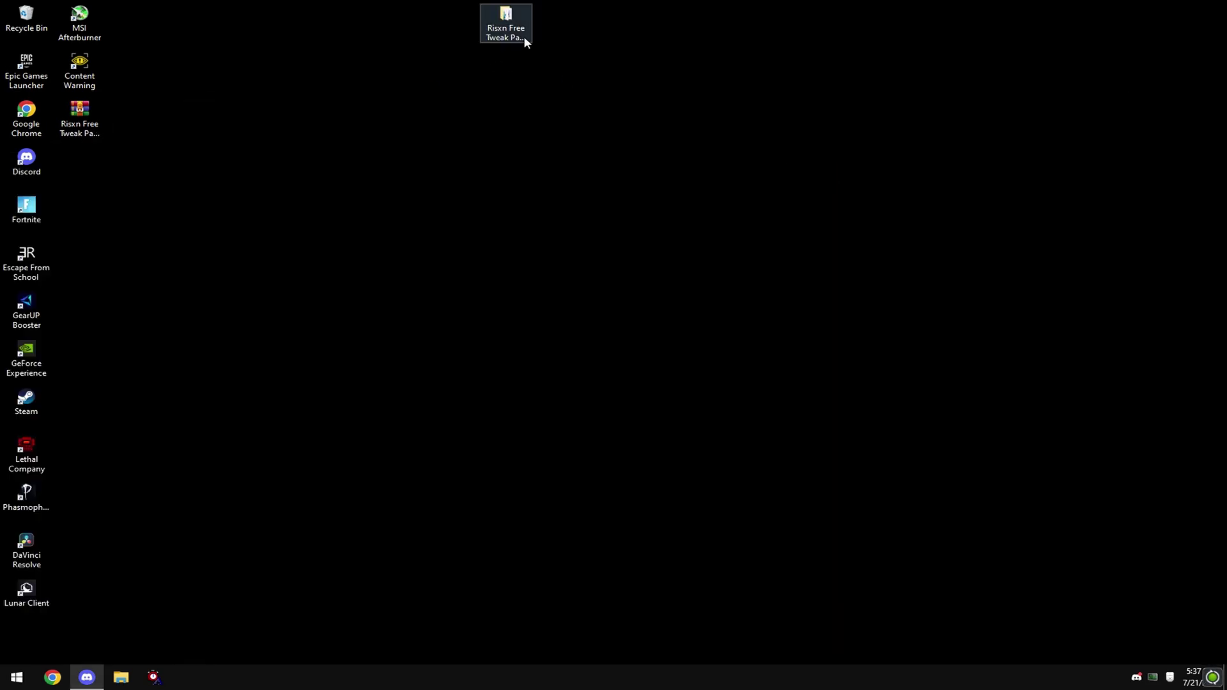
{"action": "left_click_drag", "start_coordinate": [508, 14], "coordinate": [560, 301]}
{"action": "double_click", "coordinate": [559, 303]}
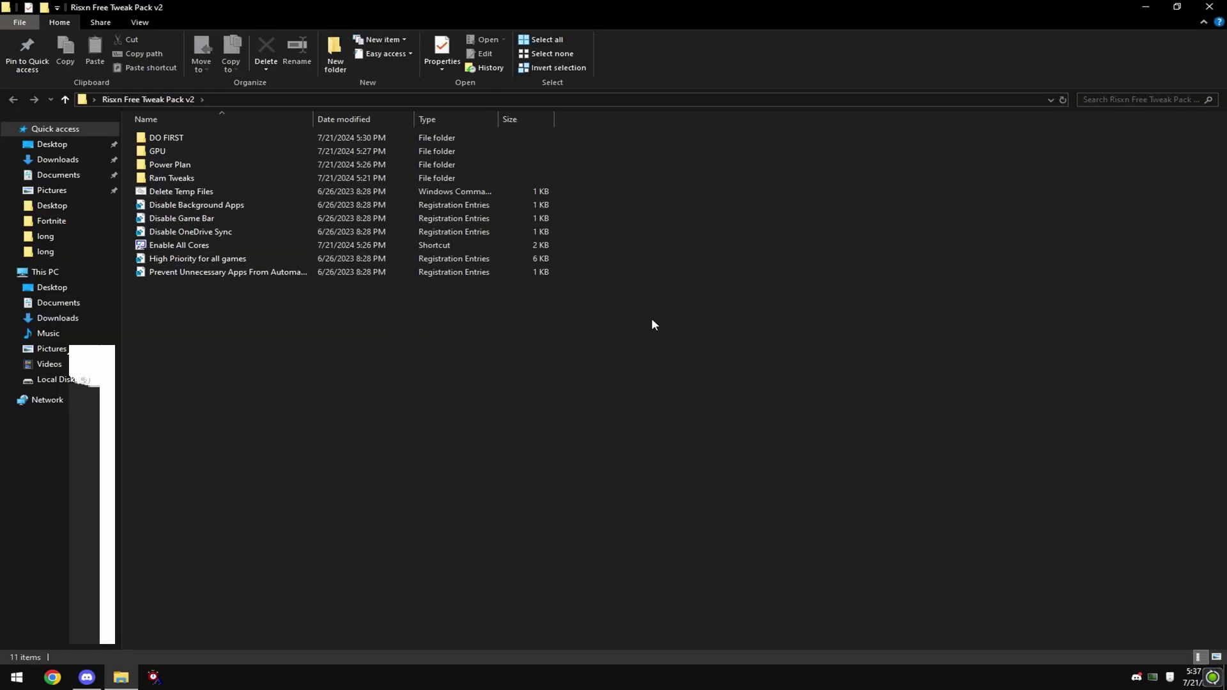
Apply the Disable UAC registry tweak from the DO FIRST folder
{"action": "double_click", "coordinate": [166, 137]}
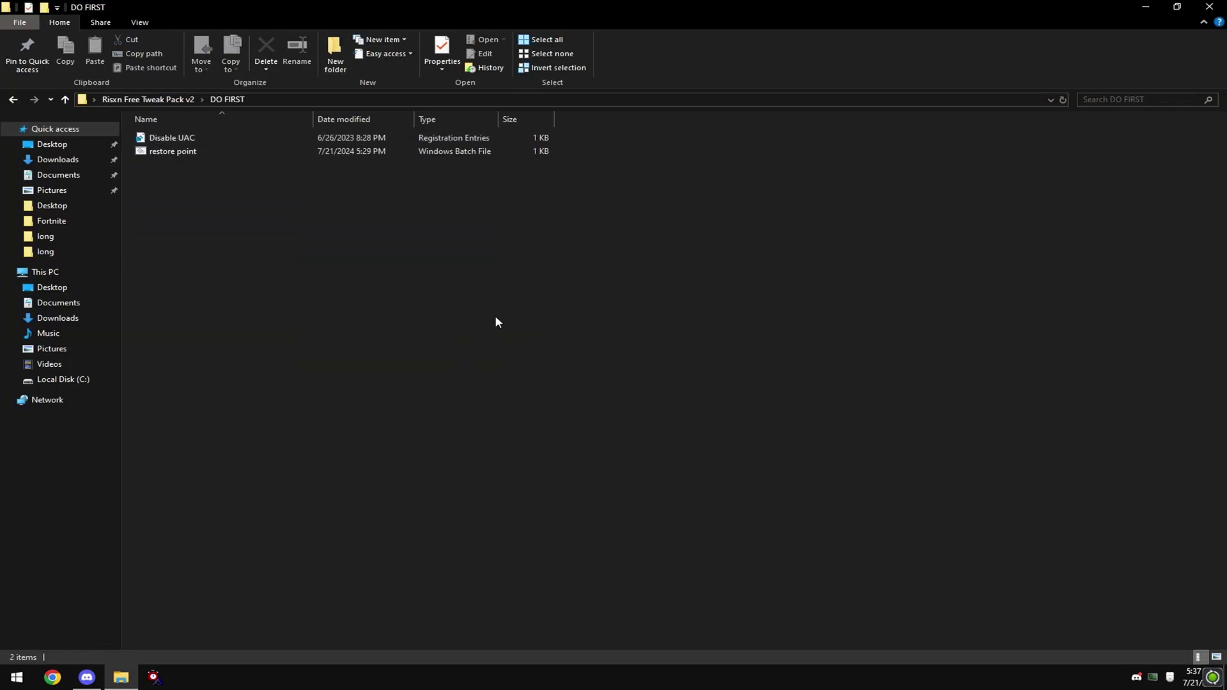
{"action": "double_click", "coordinate": [171, 139]}
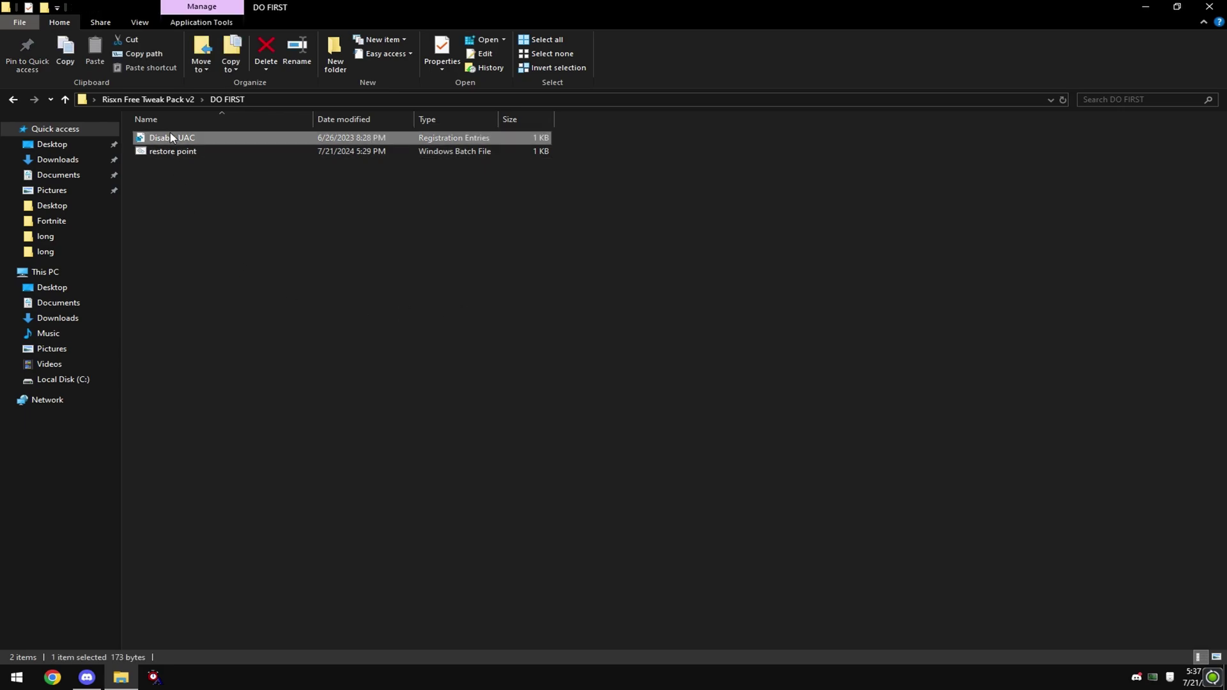
{"action": "left_click", "coordinate": [720, 358]}
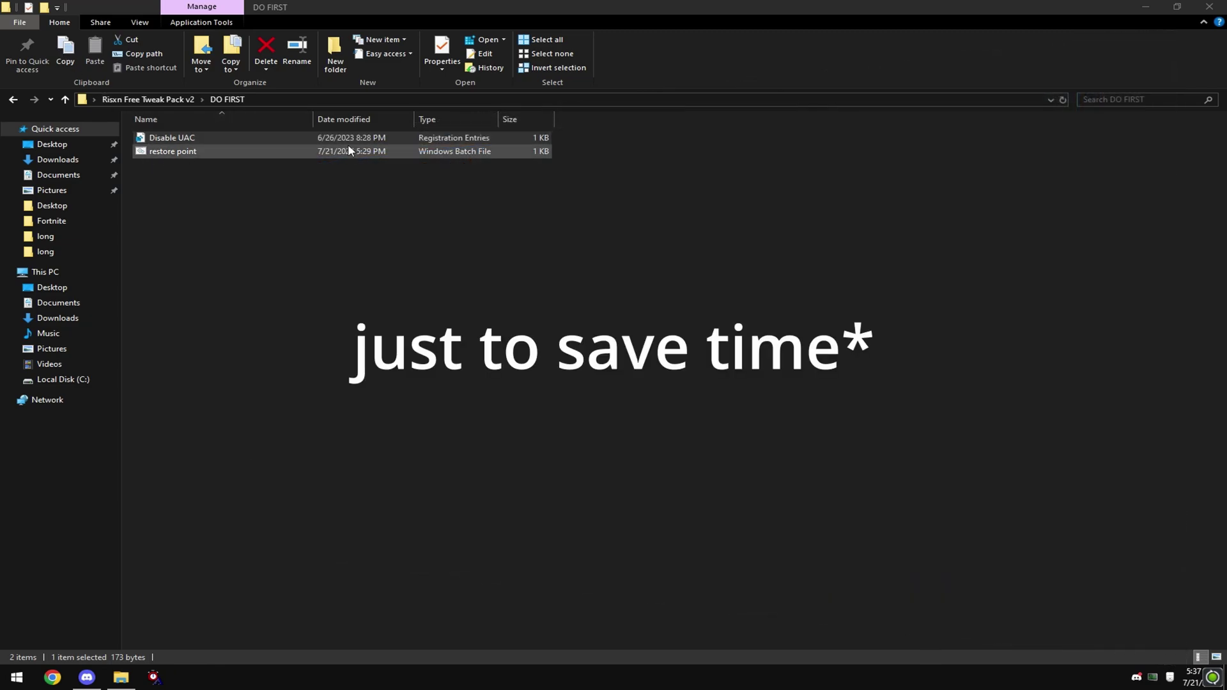
Run the restore point script as administrator, allowing it past SmartScreen, and close cmd
{"action": "right_click", "coordinate": [204, 150]}
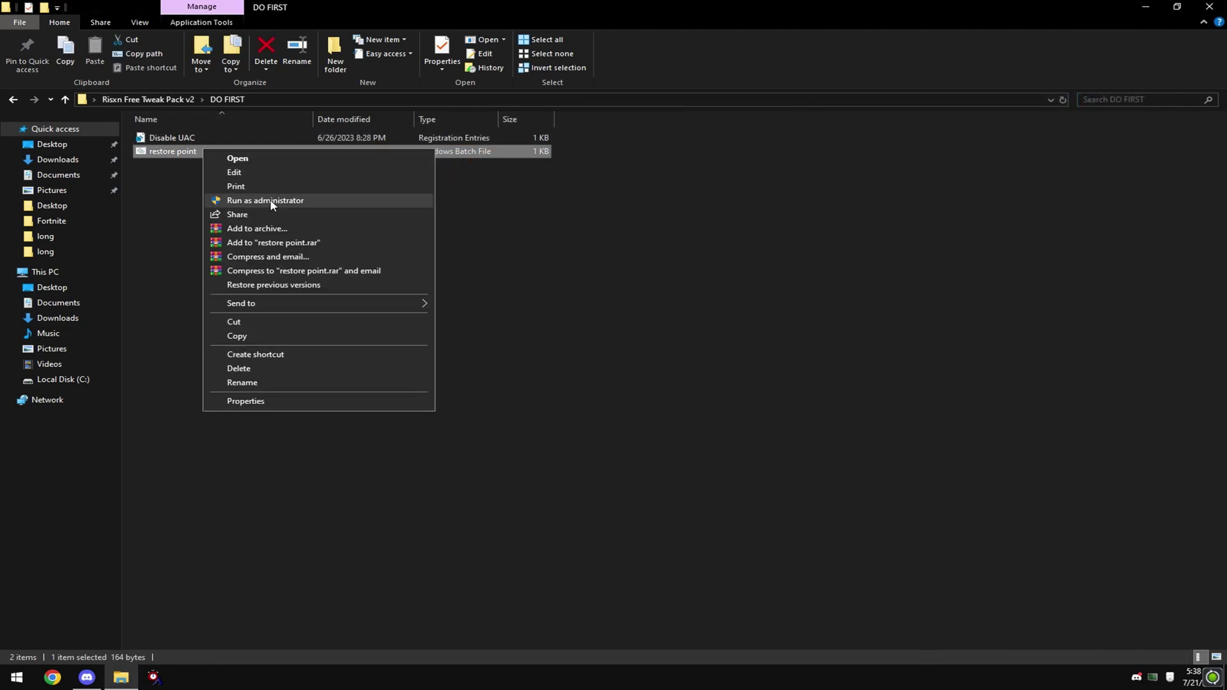
{"action": "left_click", "coordinate": [271, 200]}
{"action": "left_click", "coordinate": [465, 246]}
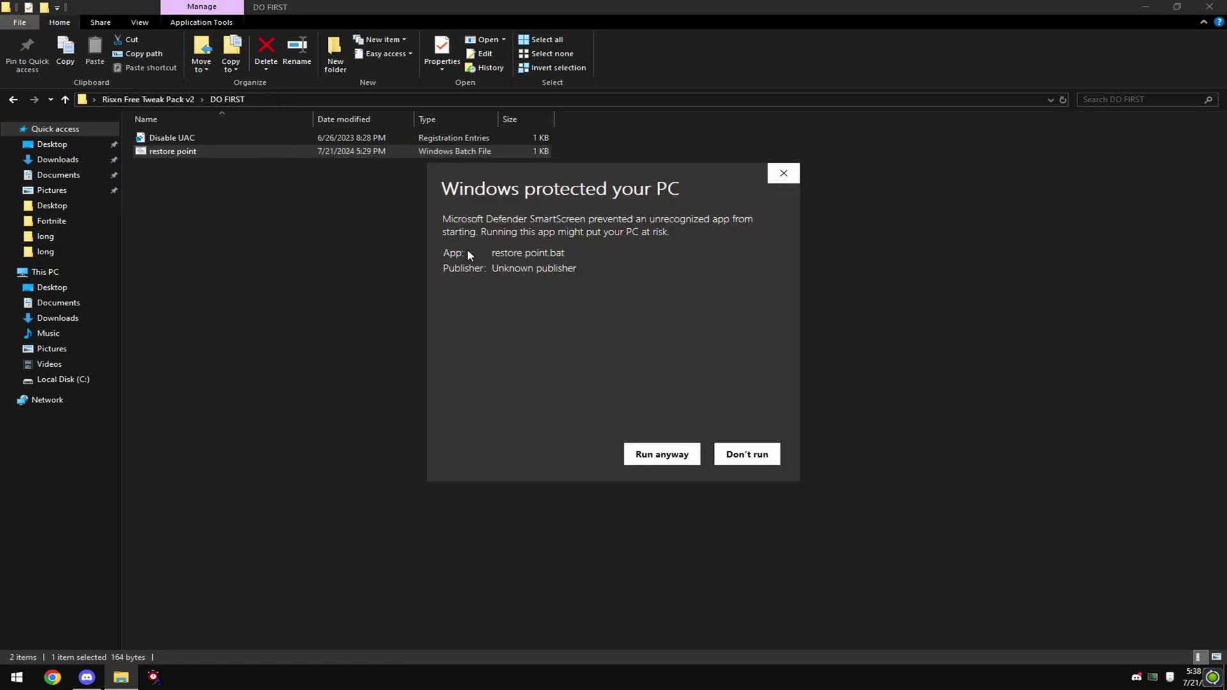
{"action": "left_click", "coordinate": [666, 458]}
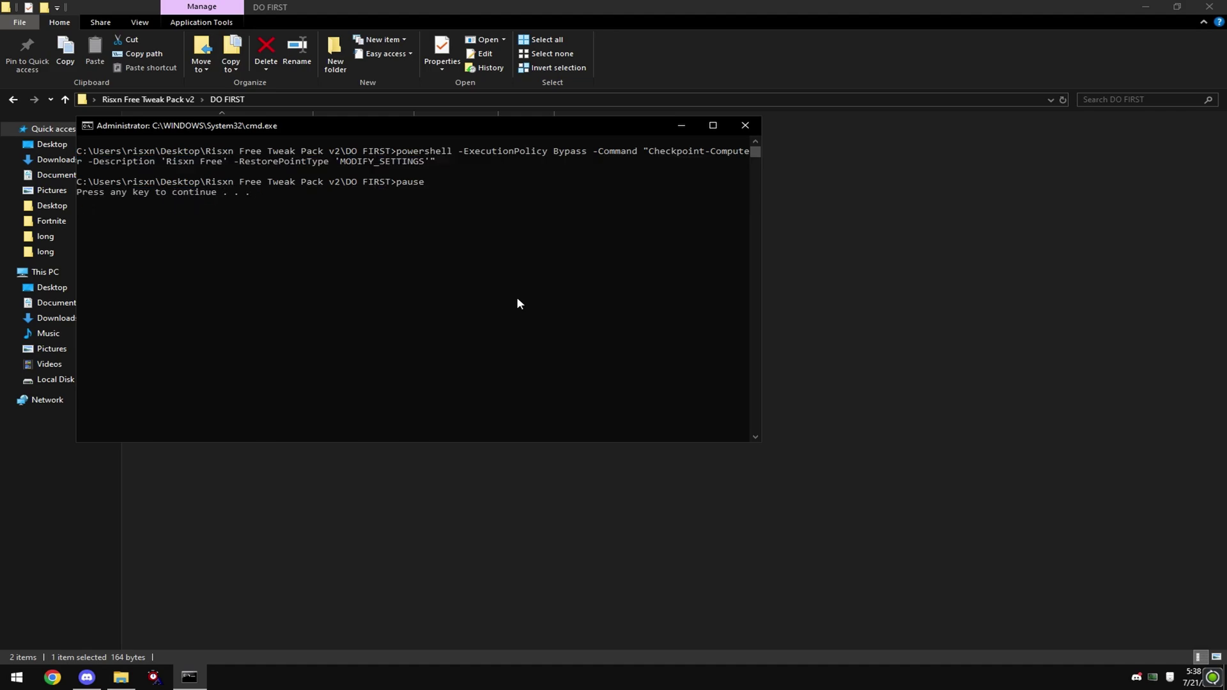
{"action": "key", "text": "Return"}
Back in the pack folder, run Delete Temp Files as administrator and close the finished window
{"action": "key", "text": "BackSpace"}
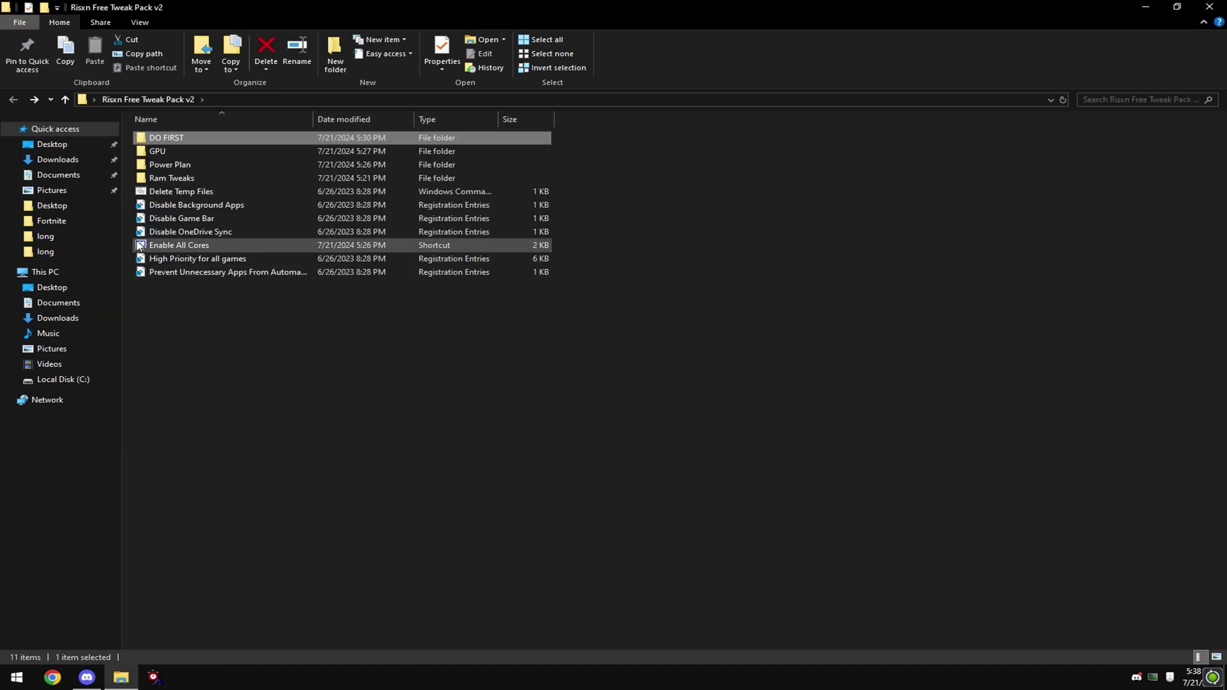
{"action": "right_click", "coordinate": [195, 192]}
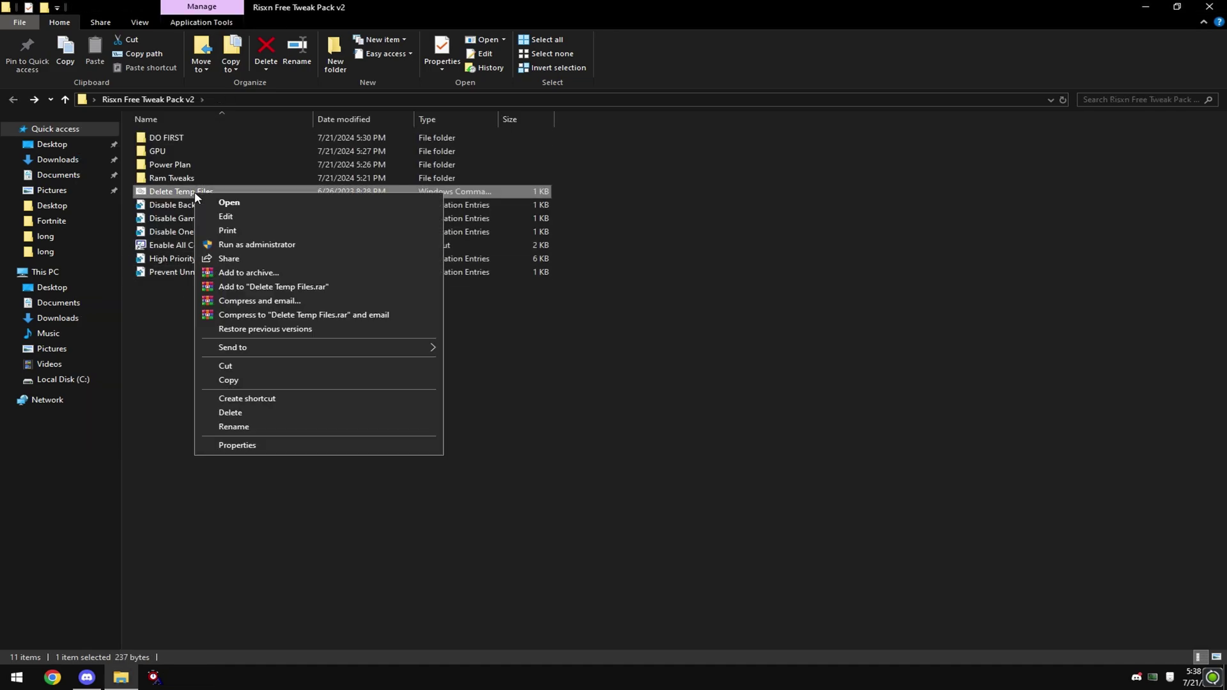
{"action": "left_click", "coordinate": [241, 248]}
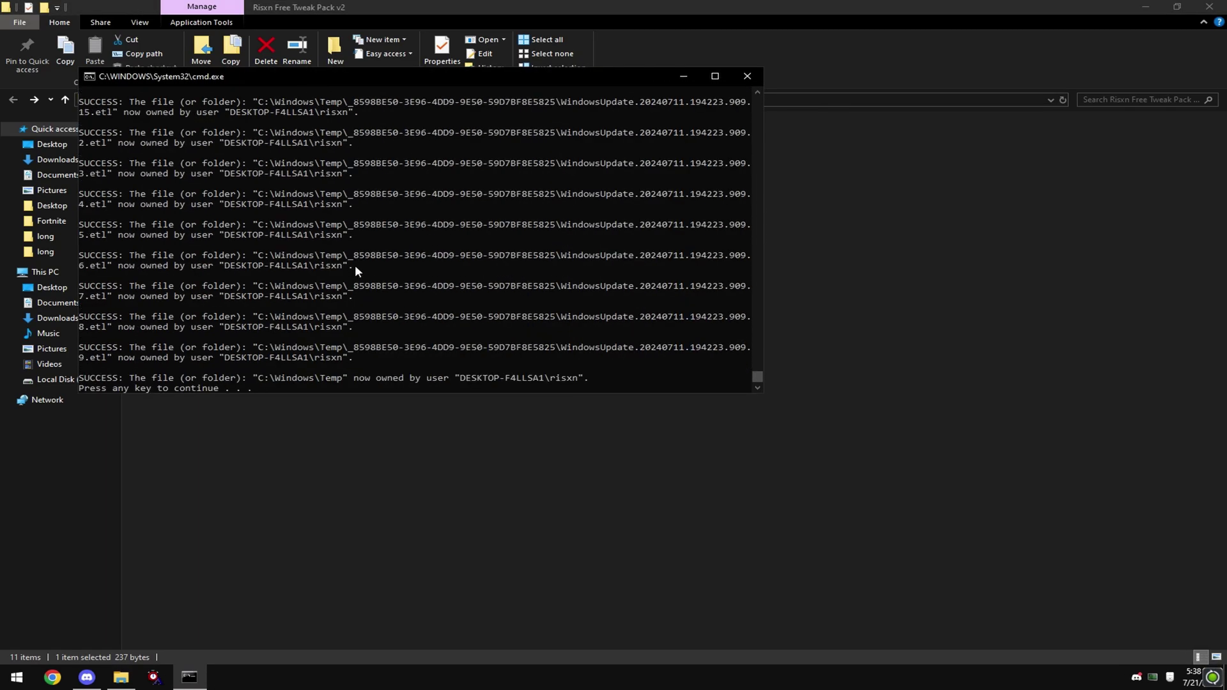
{"action": "key", "text": "Return"}
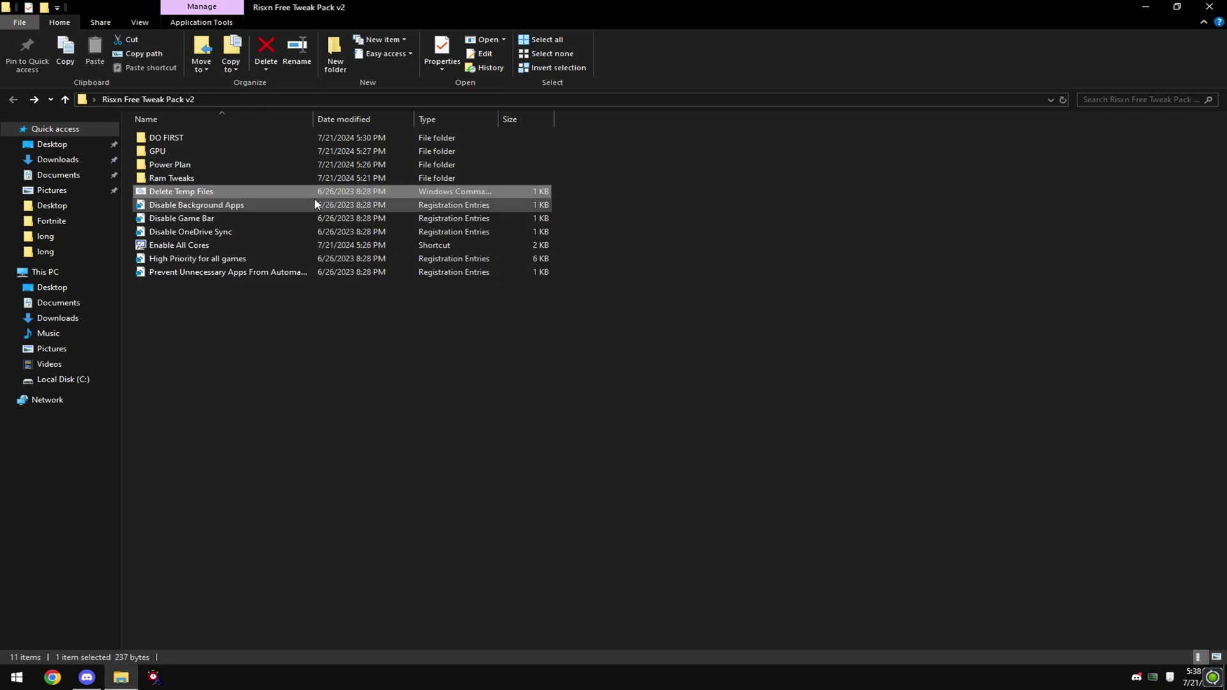
Merge the Disable Background Apps, Disable Game Bar and Disable OneDrive Sync registry tweaks
{"action": "double_click", "coordinate": [223, 206]}
{"action": "left_click", "coordinate": [715, 361]}
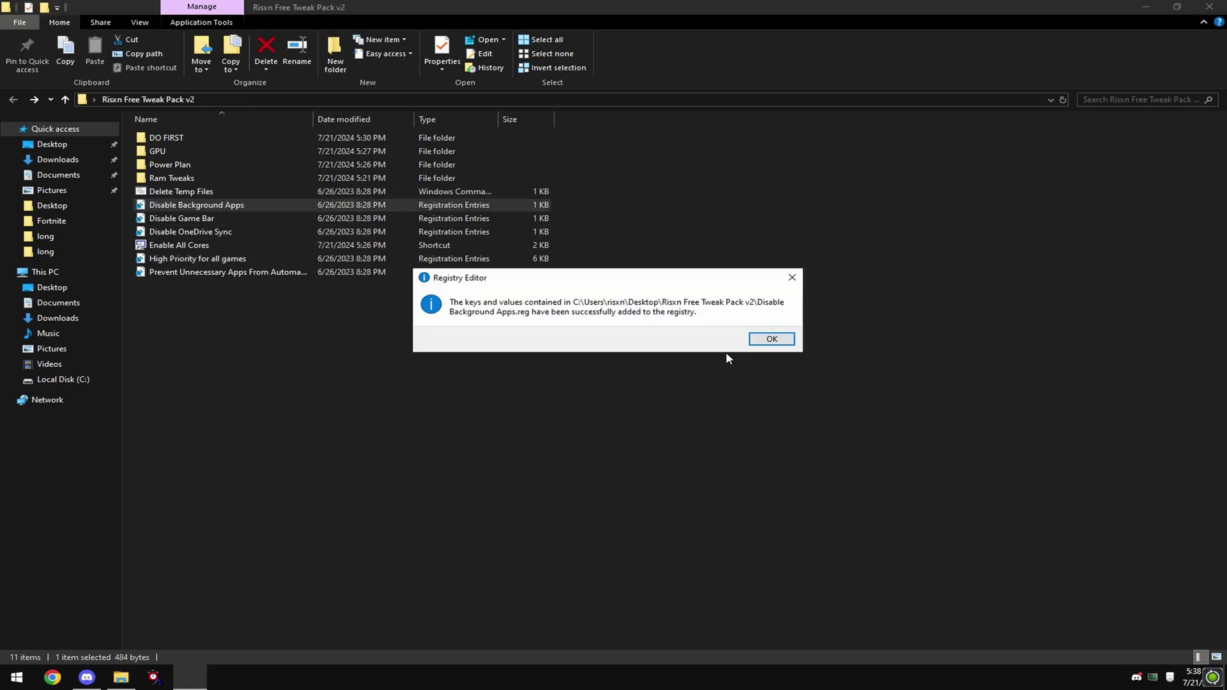
{"action": "left_click", "coordinate": [766, 348]}
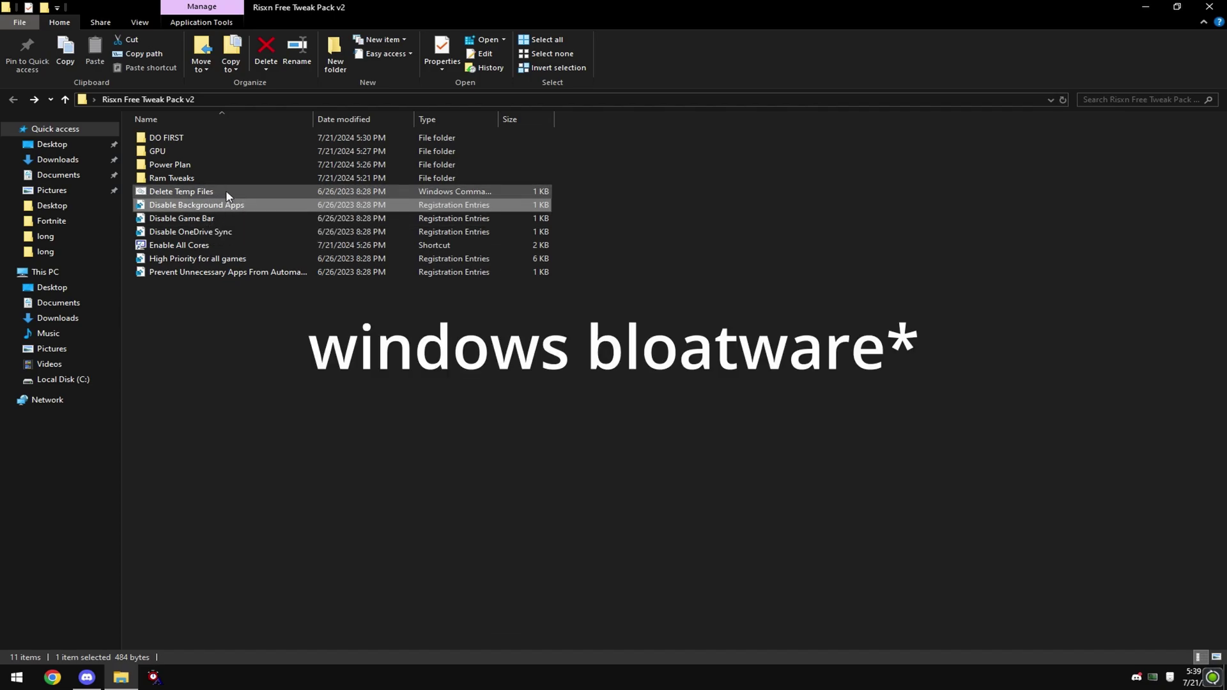
{"action": "double_click", "coordinate": [187, 218]}
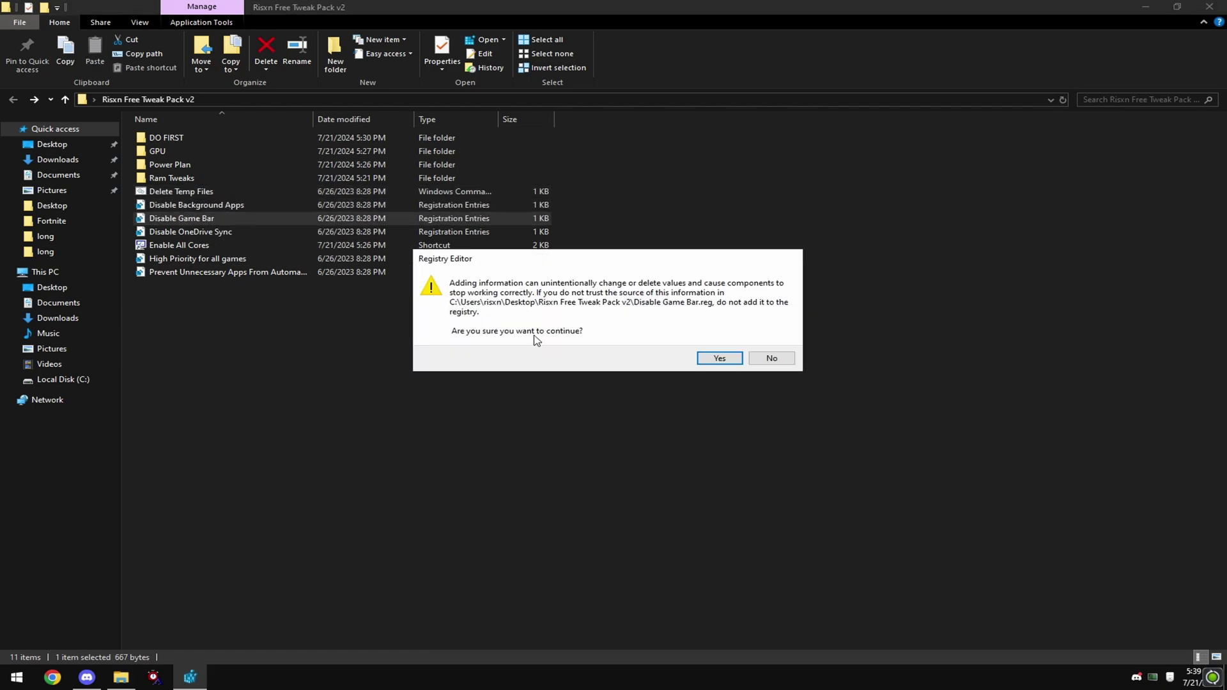
{"action": "left_click", "coordinate": [711, 362]}
{"action": "left_click", "coordinate": [769, 340]}
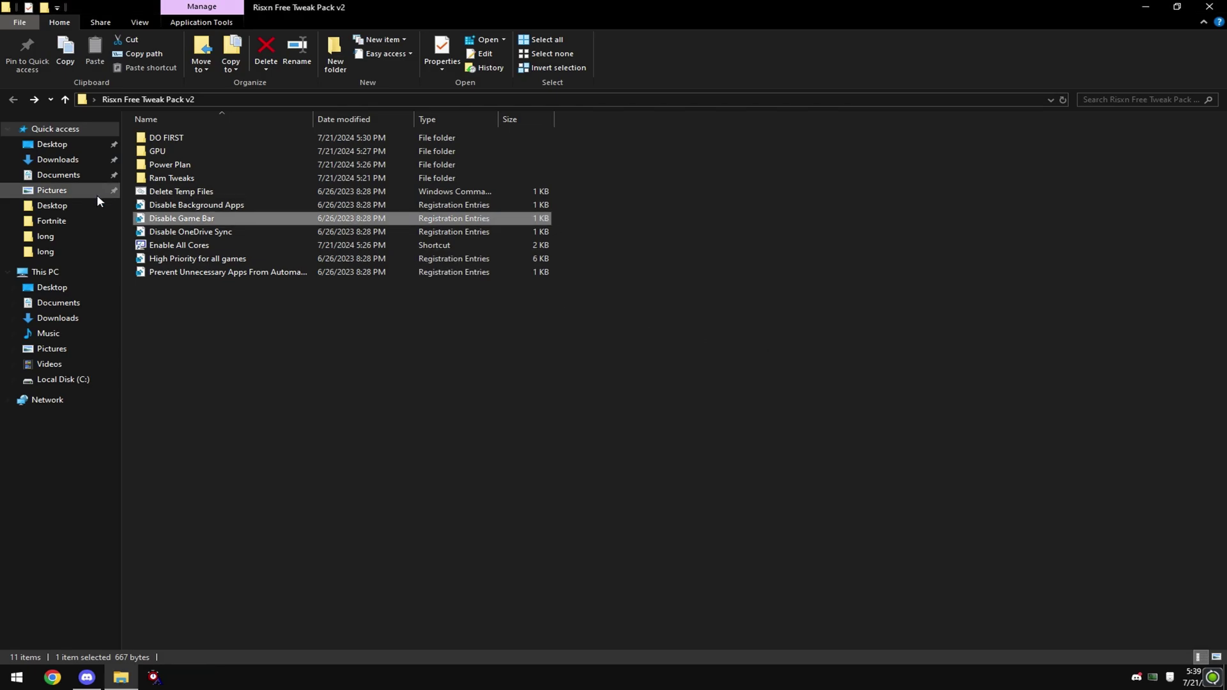
{"action": "double_click", "coordinate": [232, 233]}
{"action": "left_click", "coordinate": [705, 363]}
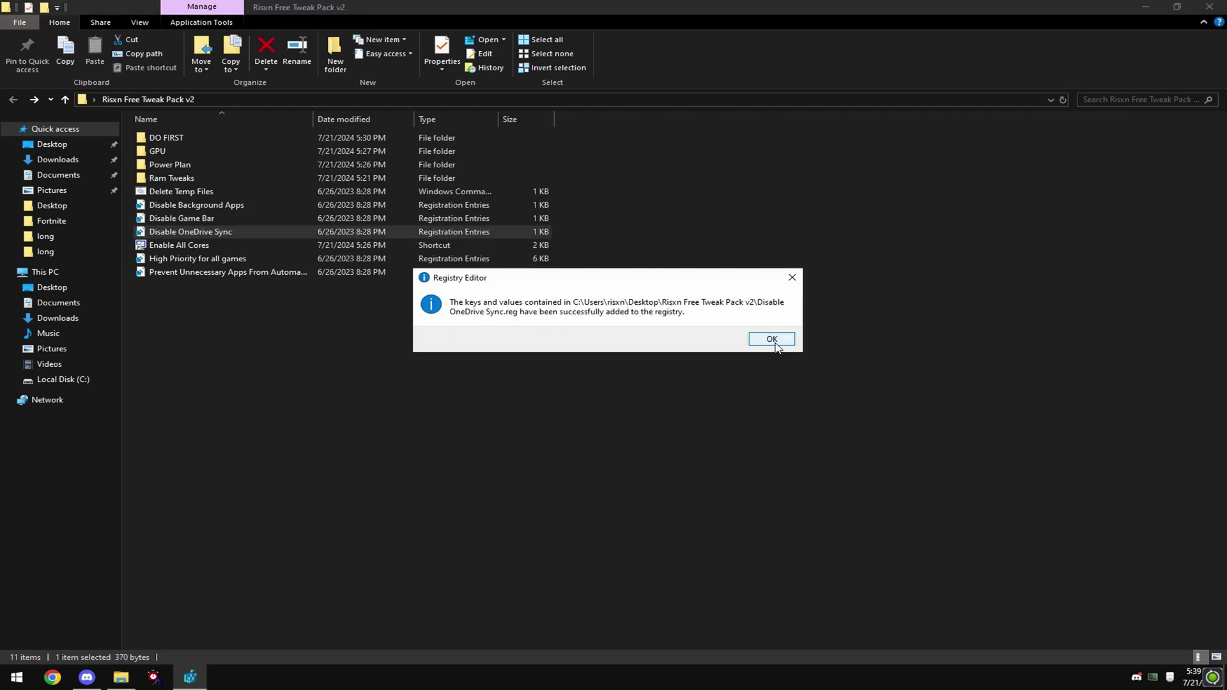
{"action": "left_click", "coordinate": [773, 340]}
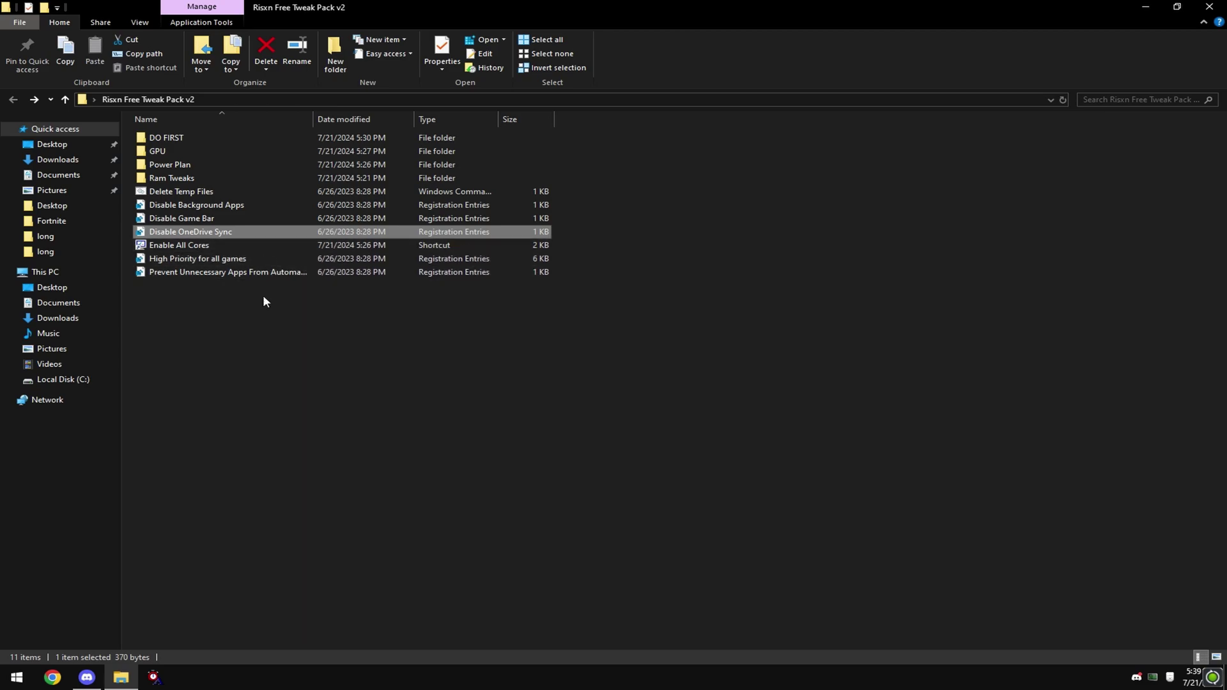
Merge the High Priority for all games and Prevent Unnecessary Apps registry tweaks
{"action": "double_click", "coordinate": [278, 262]}
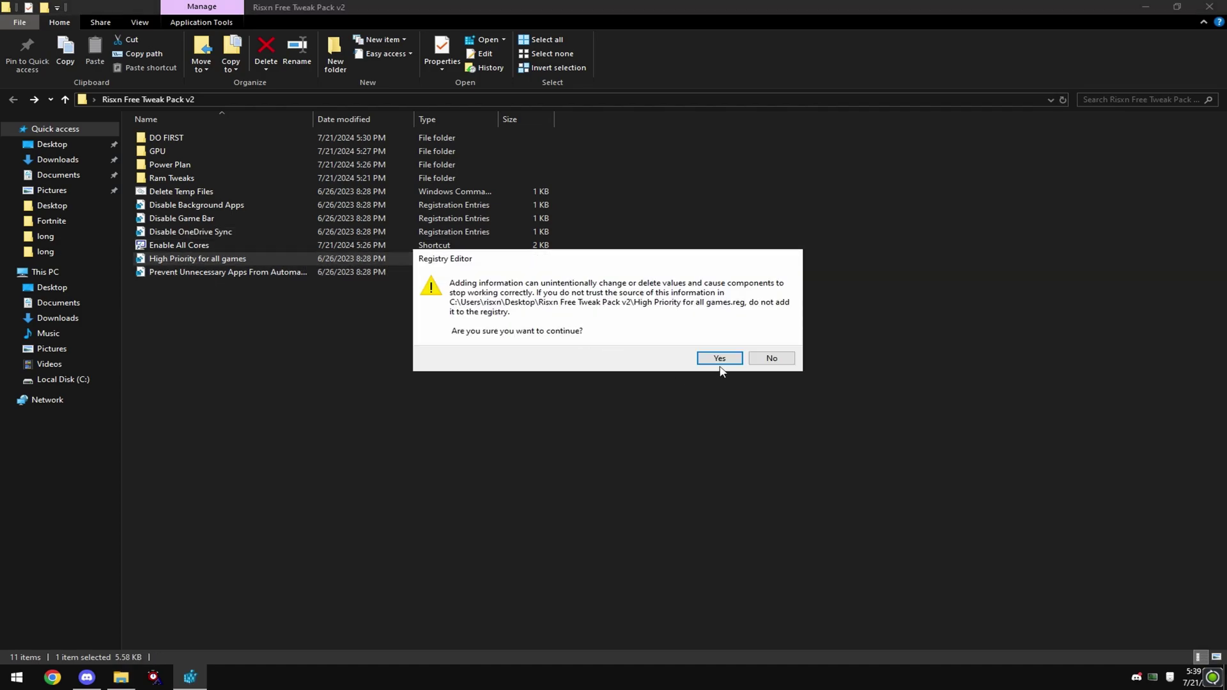
{"action": "left_click", "coordinate": [719, 358]}
{"action": "left_click", "coordinate": [773, 340]}
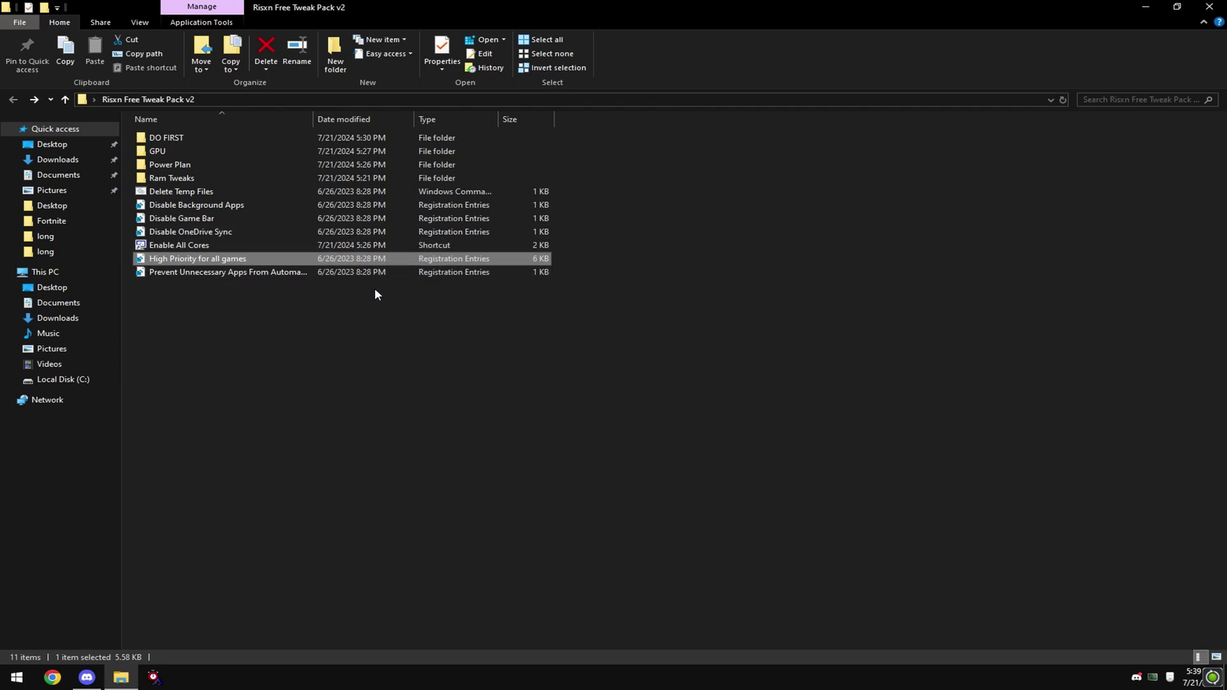
{"action": "left_click", "coordinate": [236, 275]}
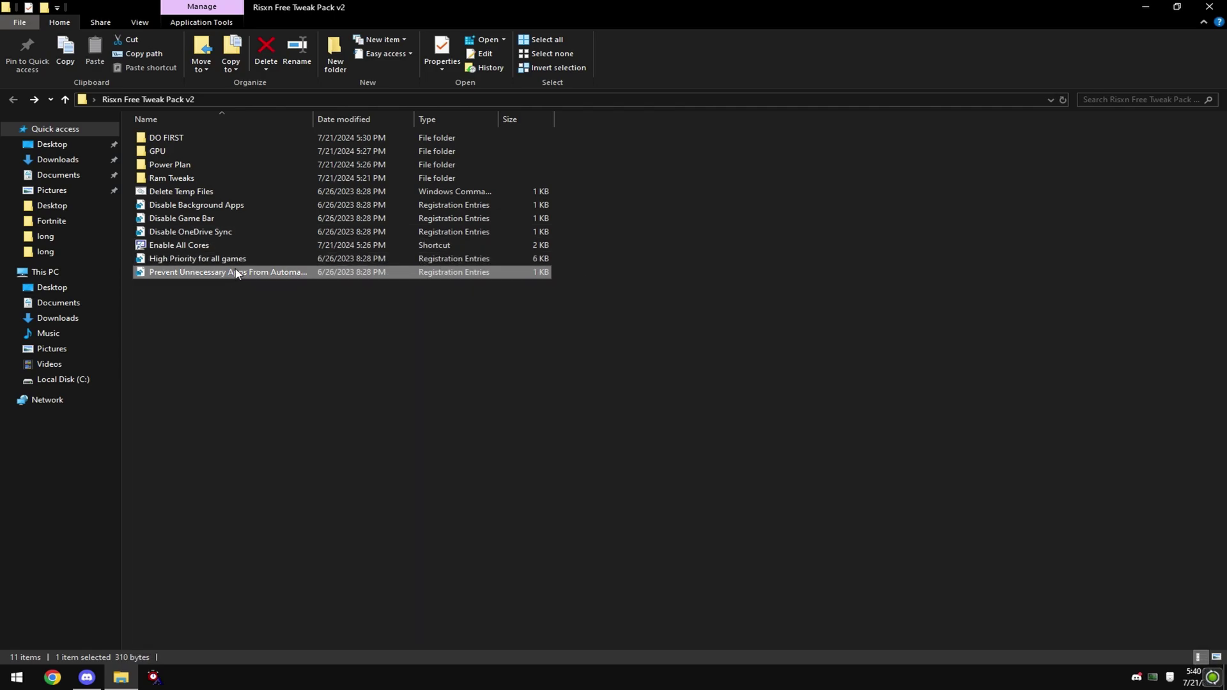
{"action": "double_click", "coordinate": [267, 275]}
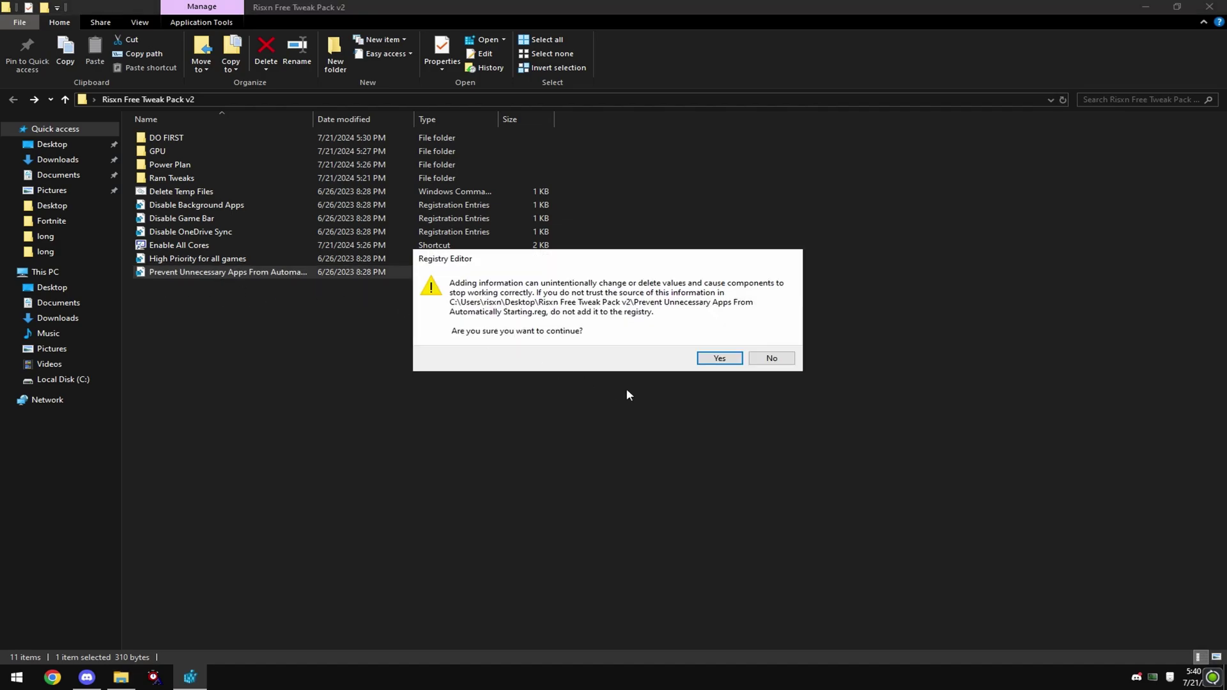
{"action": "left_click", "coordinate": [719, 358]}
{"action": "left_click", "coordinate": [779, 347]}
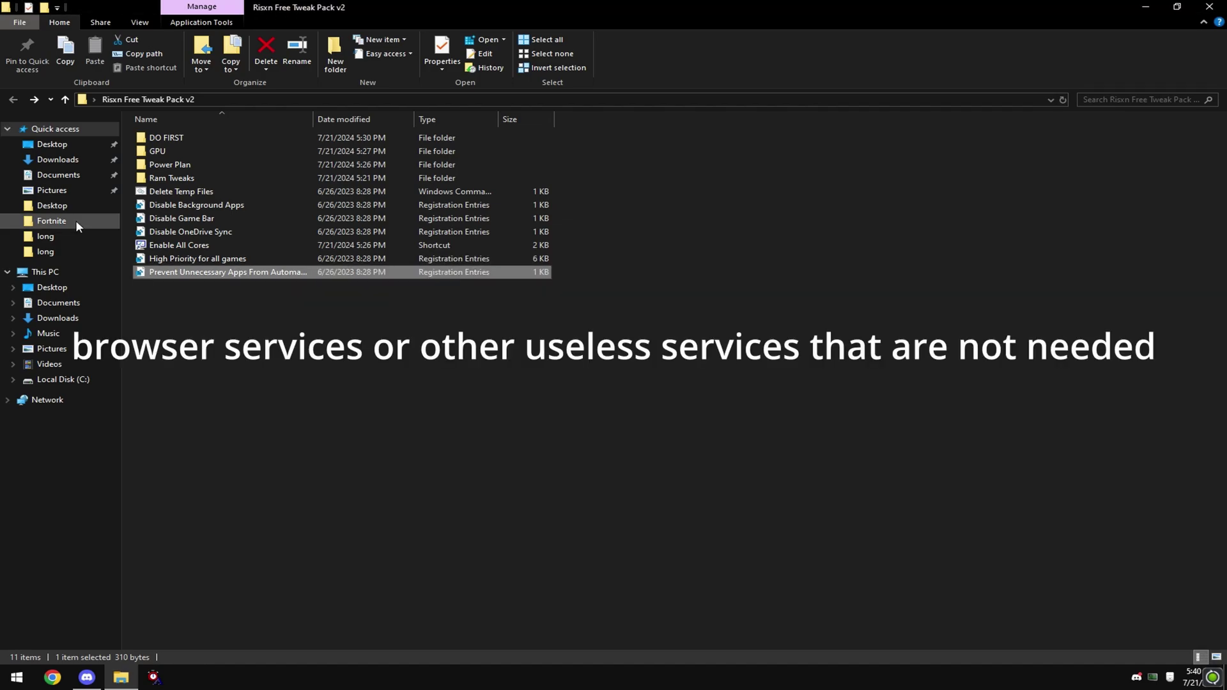
Via Enable All Cores, set Boot Advanced options to 12 processors, apply and skip the restart
{"action": "double_click", "coordinate": [223, 245]}
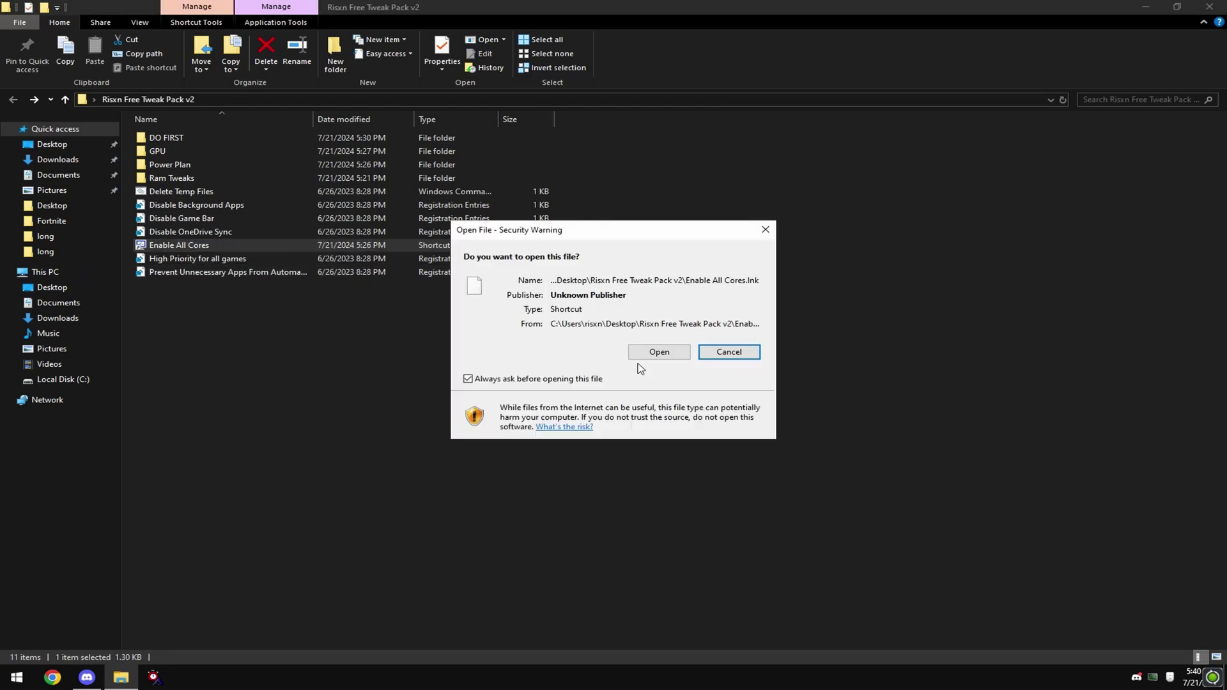
{"action": "left_click", "coordinate": [643, 355]}
{"action": "left_click", "coordinate": [467, 240]}
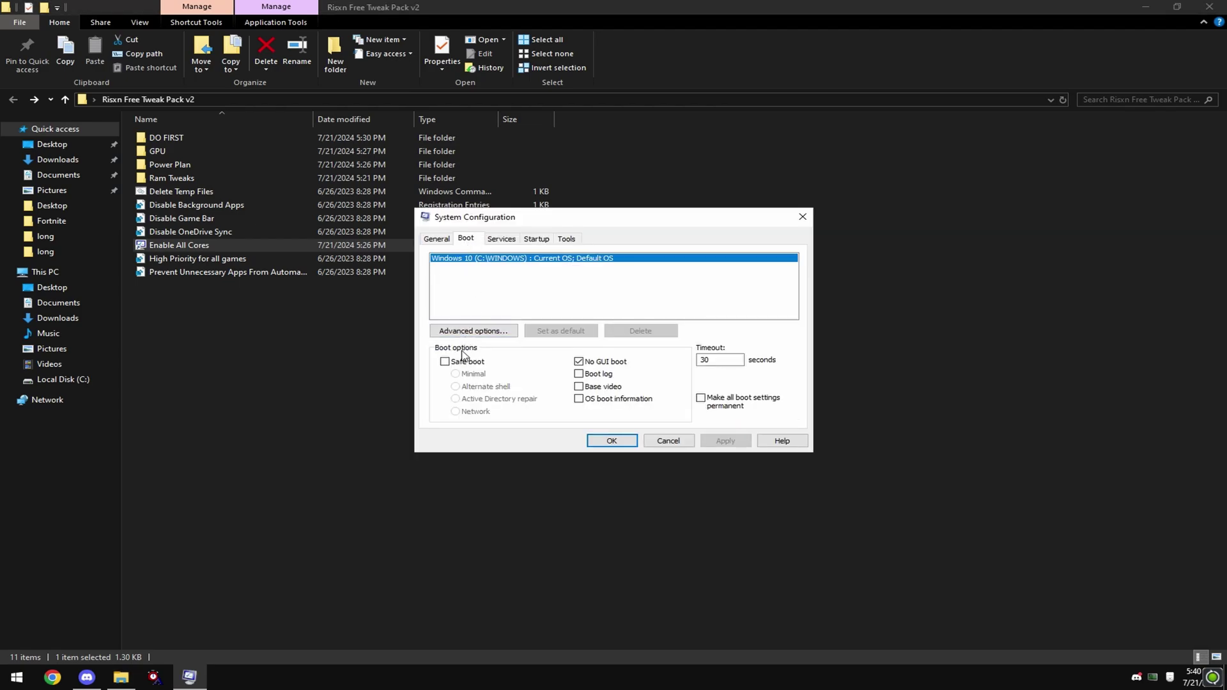
{"action": "left_click", "coordinate": [462, 333]}
{"action": "left_click", "coordinate": [522, 242]}
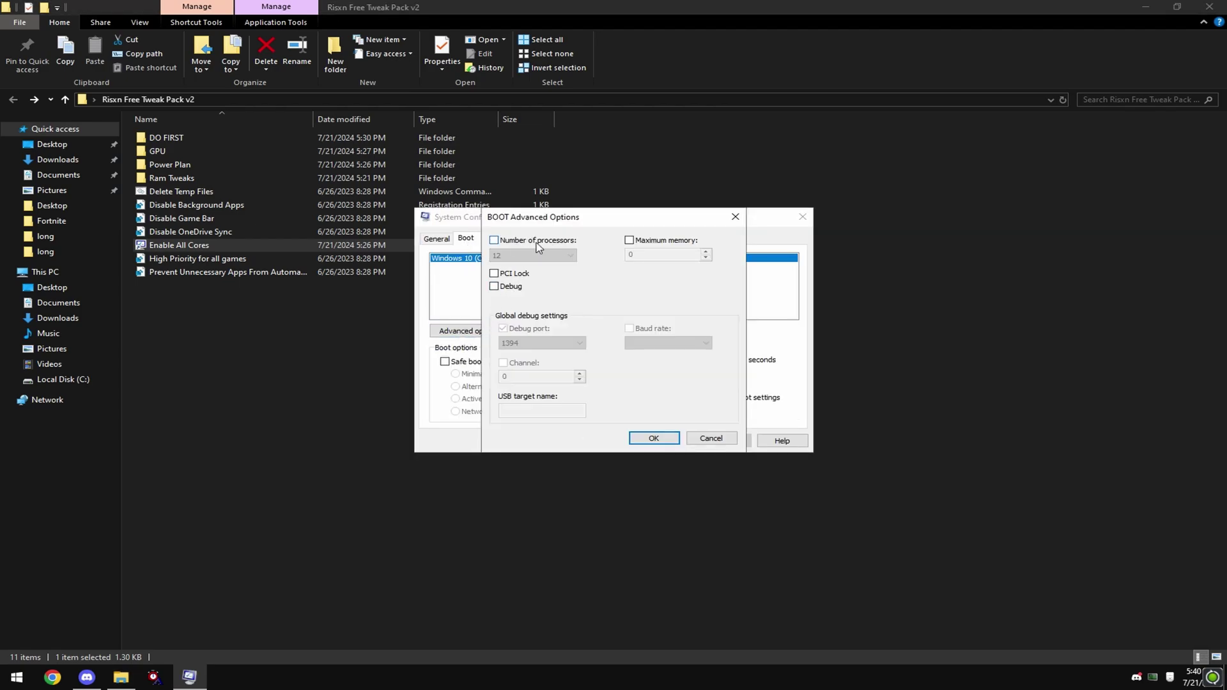
{"action": "left_click", "coordinate": [548, 242]}
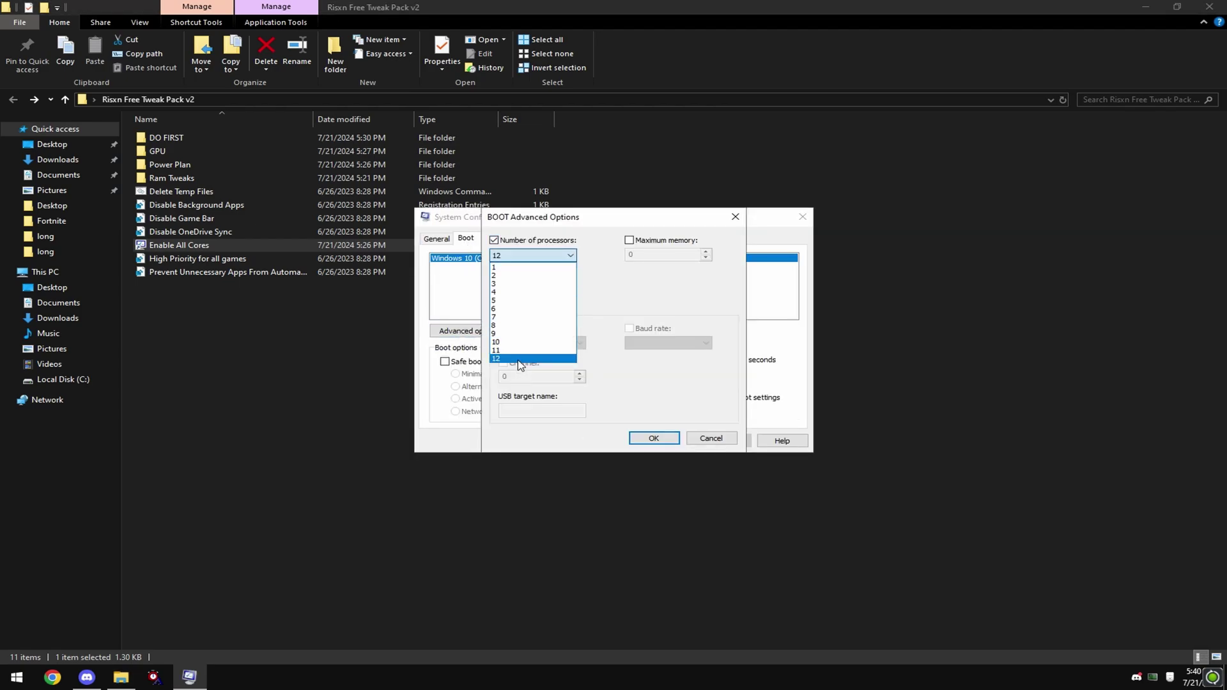
{"action": "left_click", "coordinate": [519, 362]}
{"action": "left_click", "coordinate": [653, 437]}
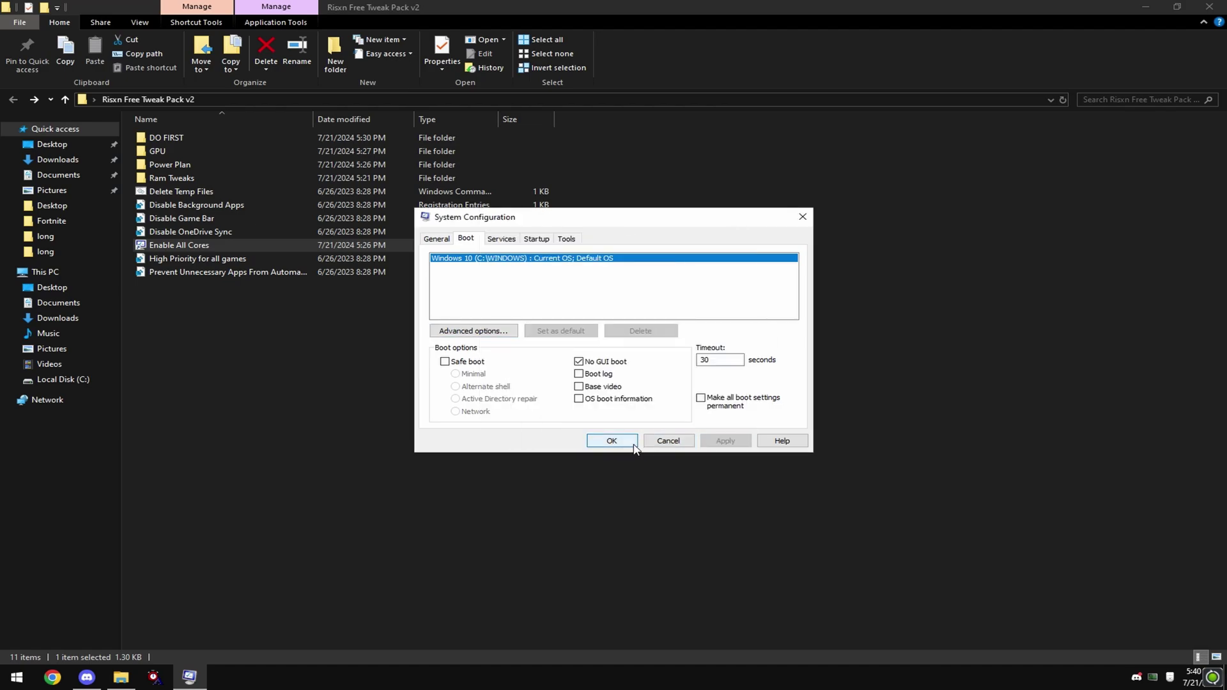
{"action": "left_click", "coordinate": [612, 442]}
{"action": "left_click", "coordinate": [678, 365]}
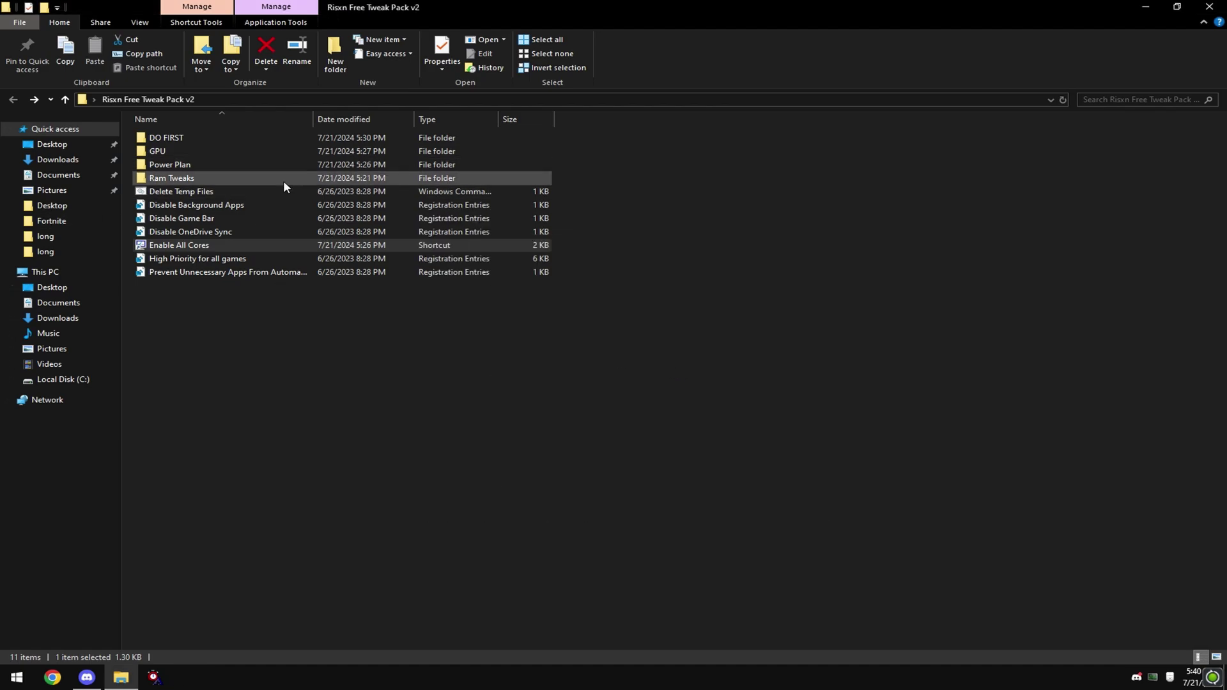
Open Ram Tweaks and check installed memory in Task Manager's Performance tab (32 GB)
{"action": "double_click", "coordinate": [194, 177]}
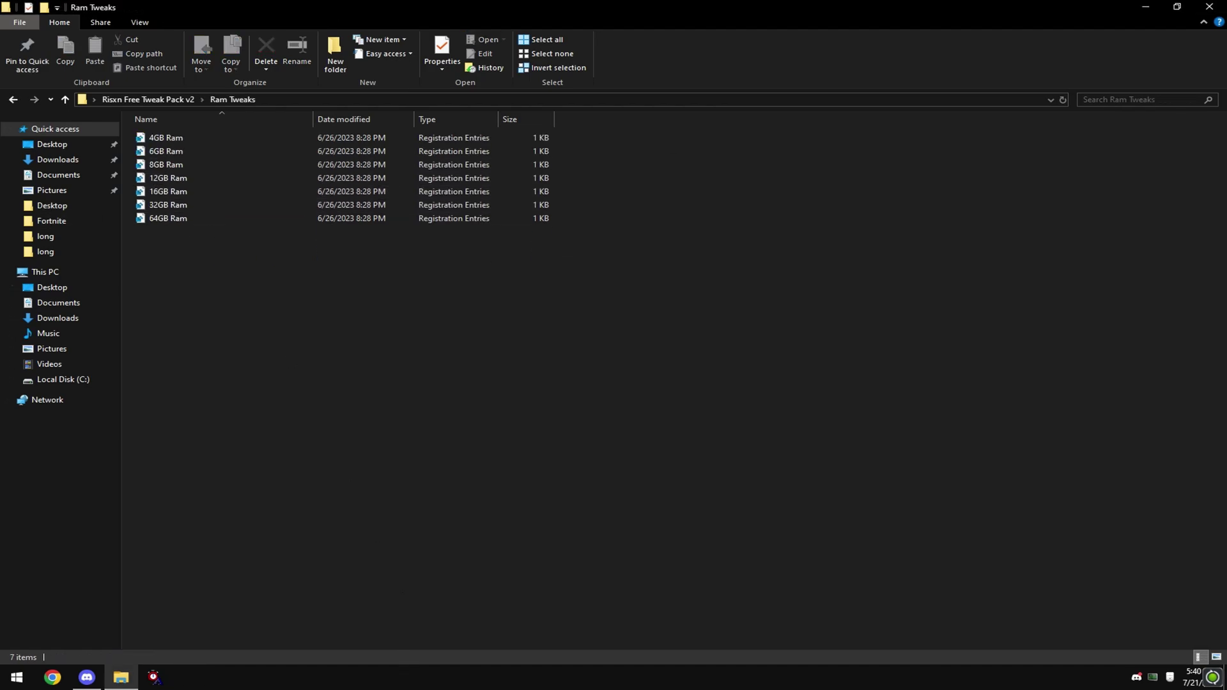
{"action": "right_click", "coordinate": [393, 677]}
{"action": "left_click", "coordinate": [415, 623]}
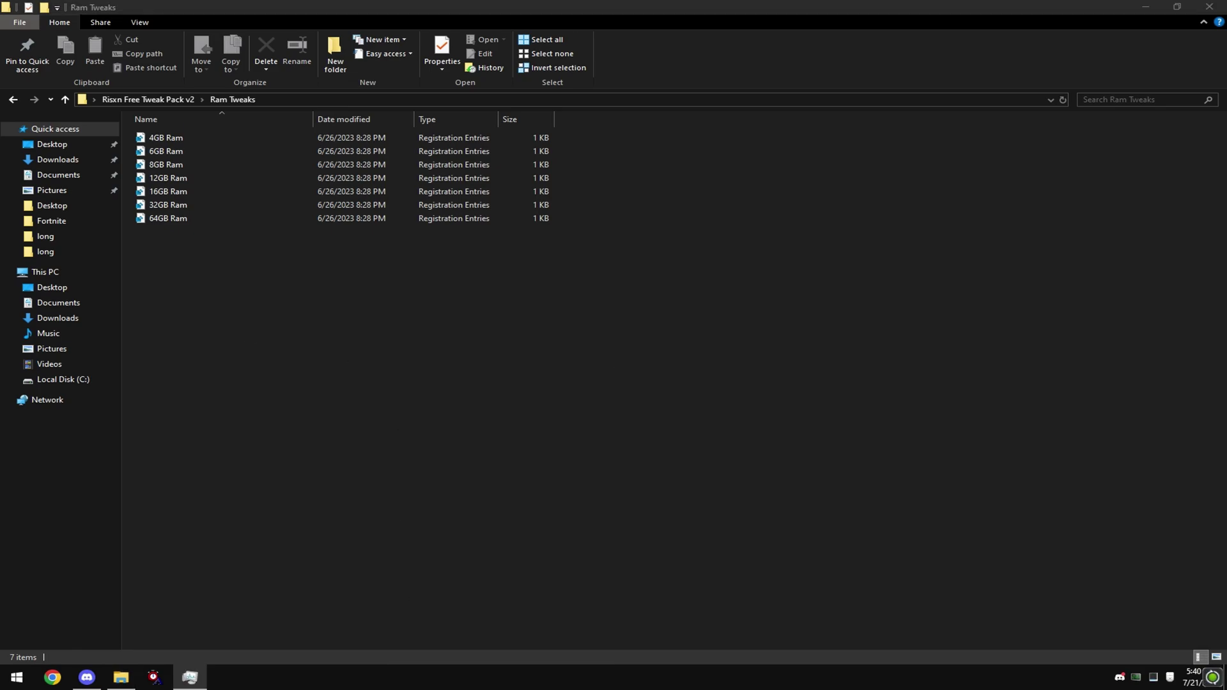
{"action": "left_click", "coordinate": [605, 124]}
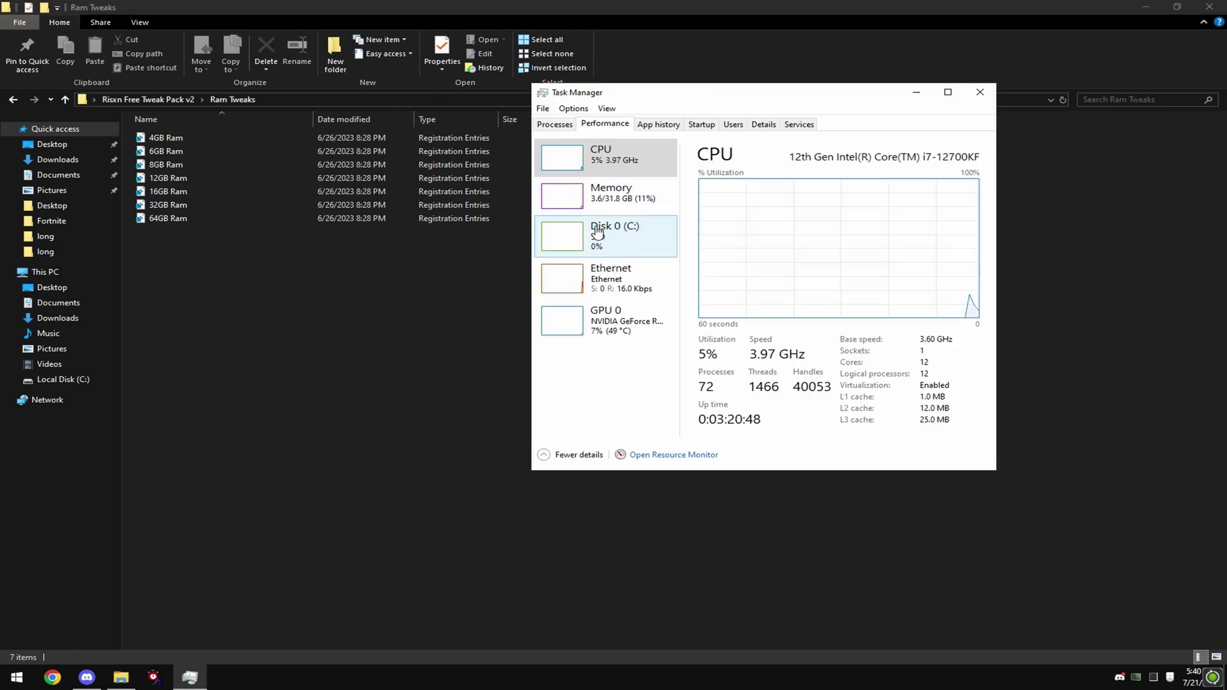
{"action": "left_click", "coordinate": [615, 205]}
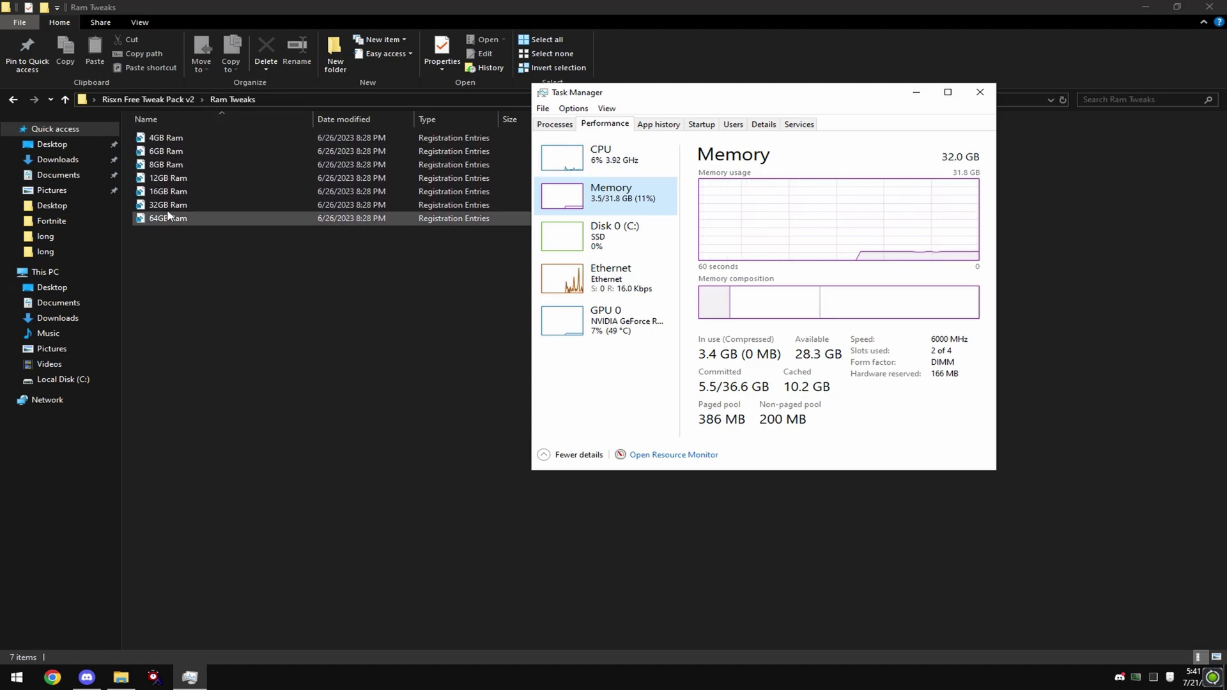
Merge the 32GB Ram registry tweak and return to the pack folder
{"action": "double_click", "coordinate": [165, 204]}
{"action": "left_click", "coordinate": [720, 359]}
{"action": "left_click", "coordinate": [772, 345]}
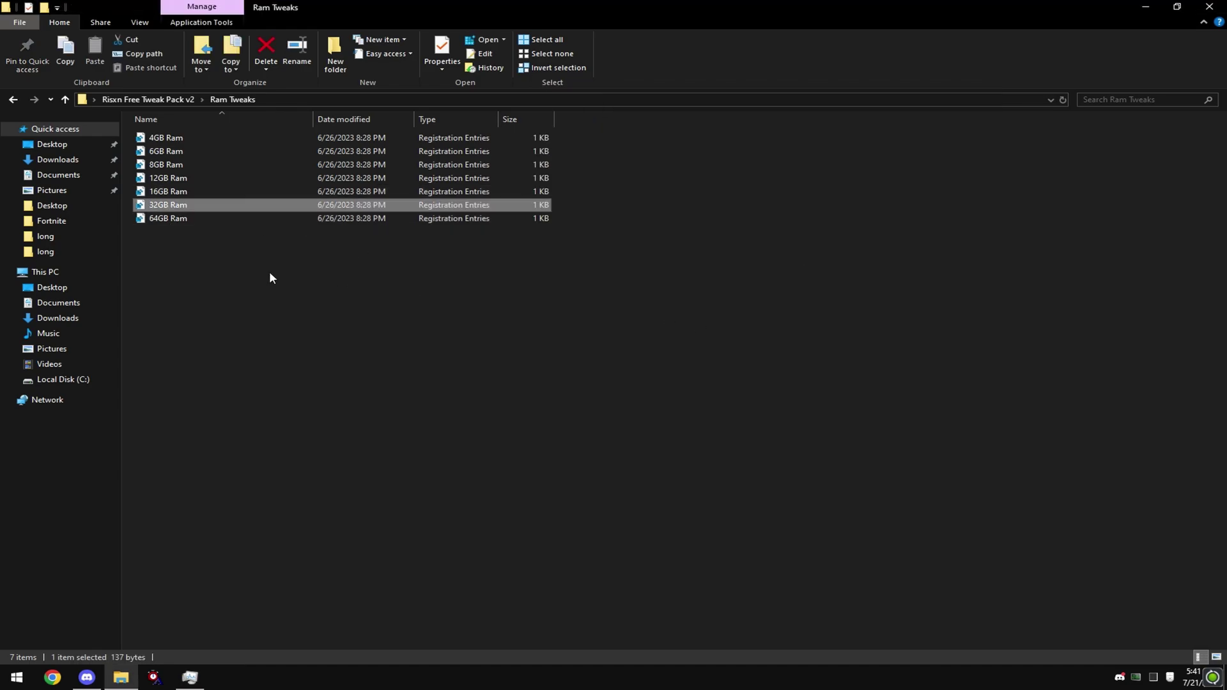
{"action": "key", "text": "BackSpace"}
Run the Ultimate Performance power plan installer as administrator from the Power Plan folder
{"action": "double_click", "coordinate": [188, 164]}
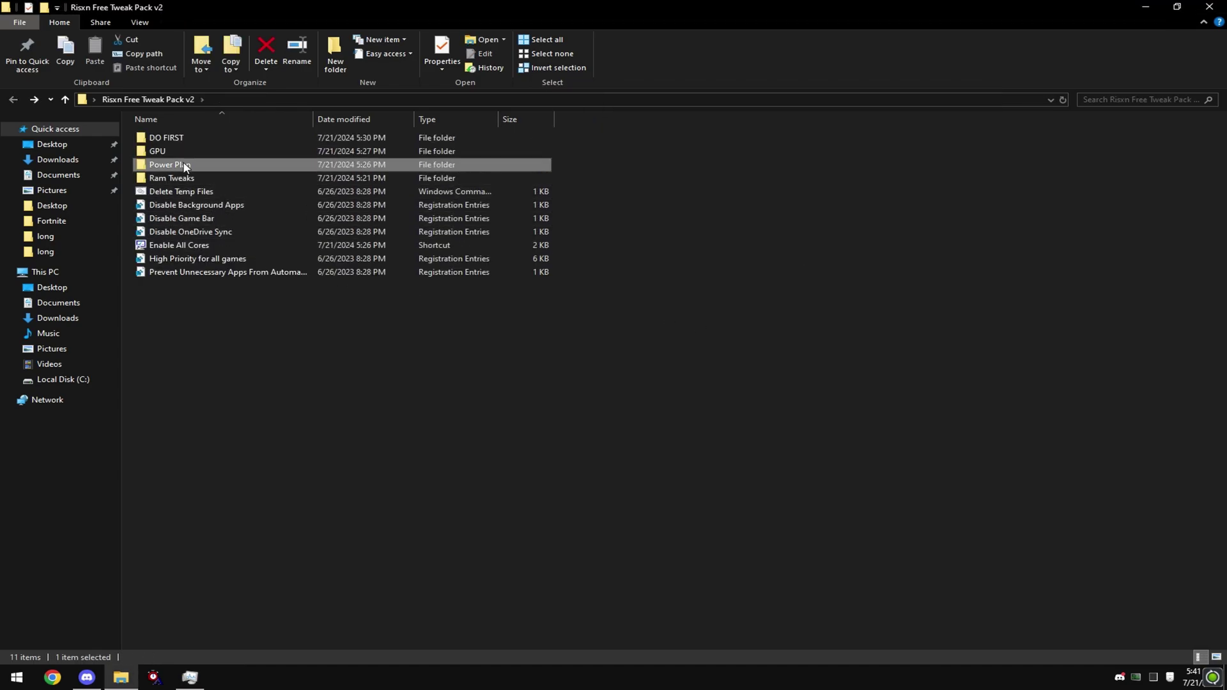
{"action": "right_click", "coordinate": [173, 152]}
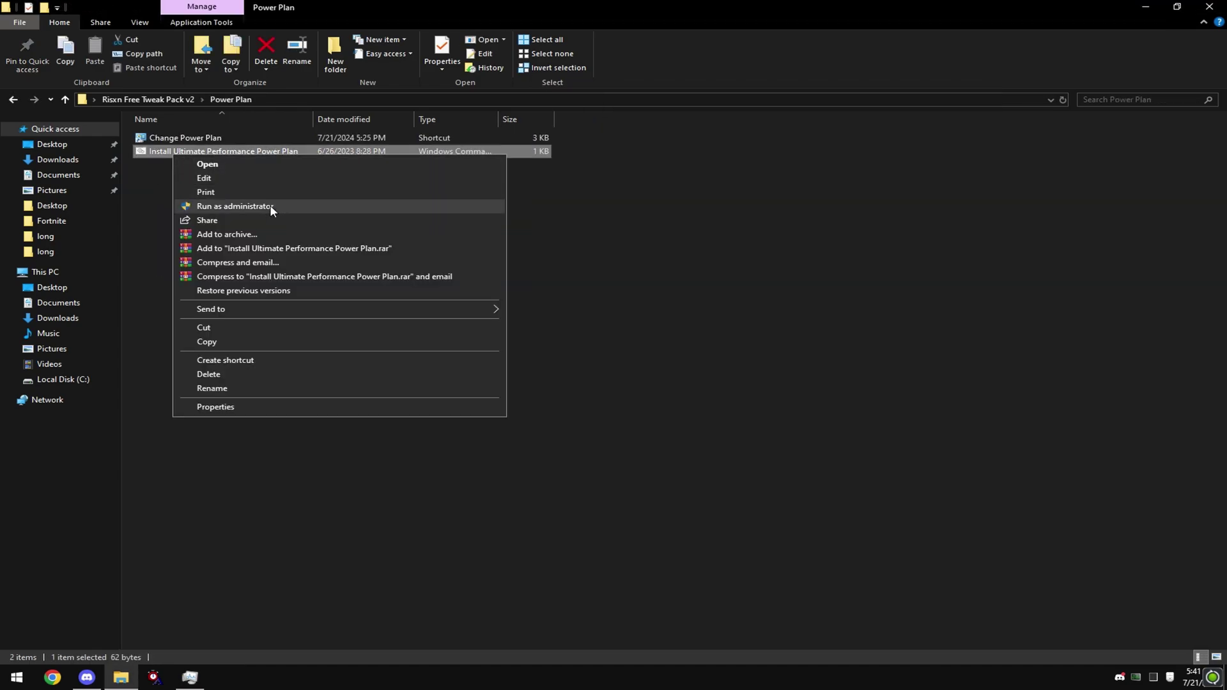
{"action": "left_click", "coordinate": [268, 206]}
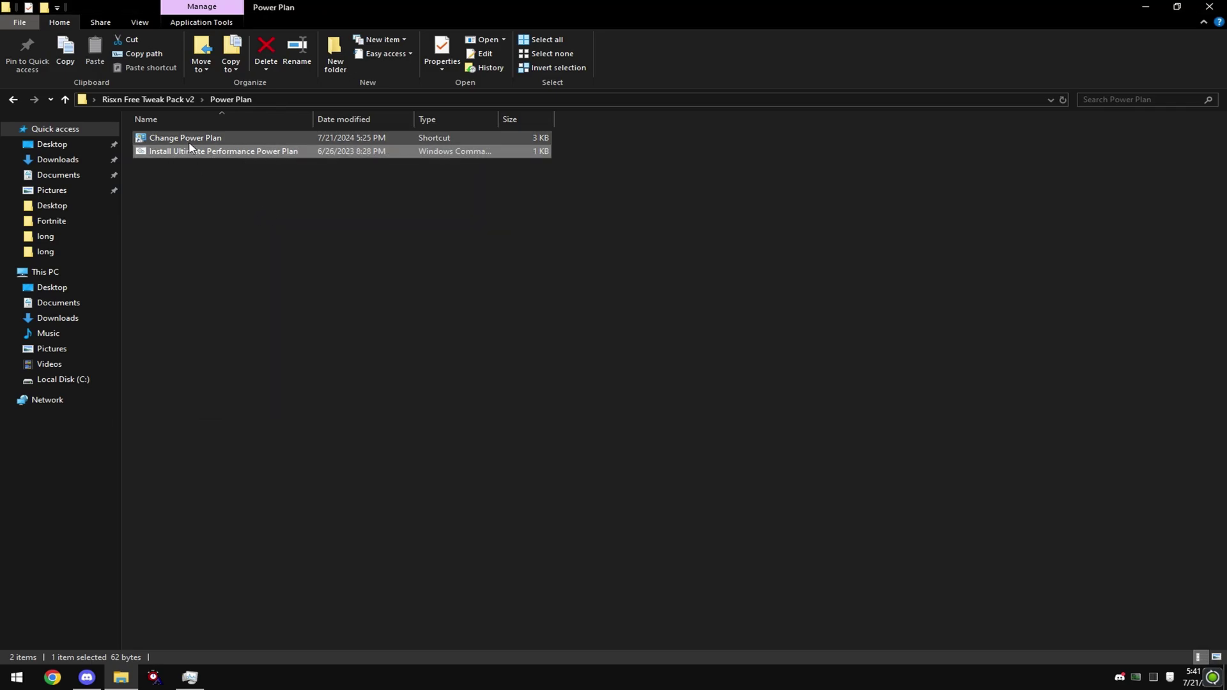
In Change Power Plan, confirm Ultimate Performance is the active plan and close power options
{"action": "double_click", "coordinate": [230, 140]}
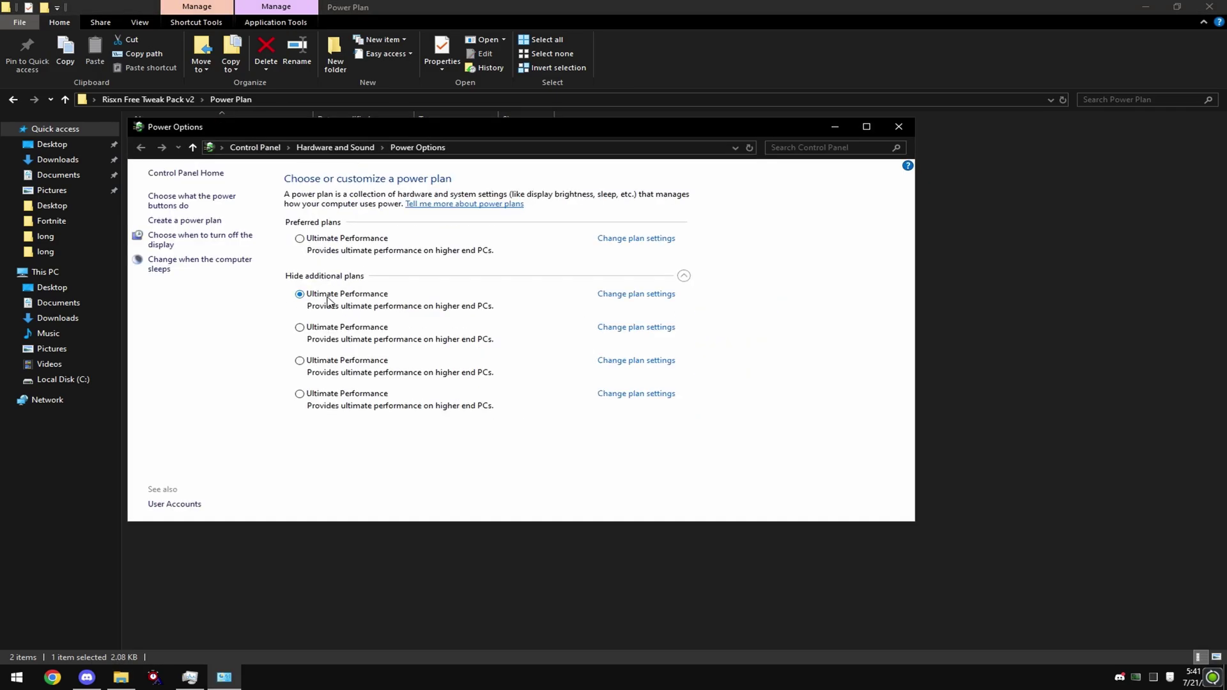
{"action": "left_click", "coordinate": [315, 279]}
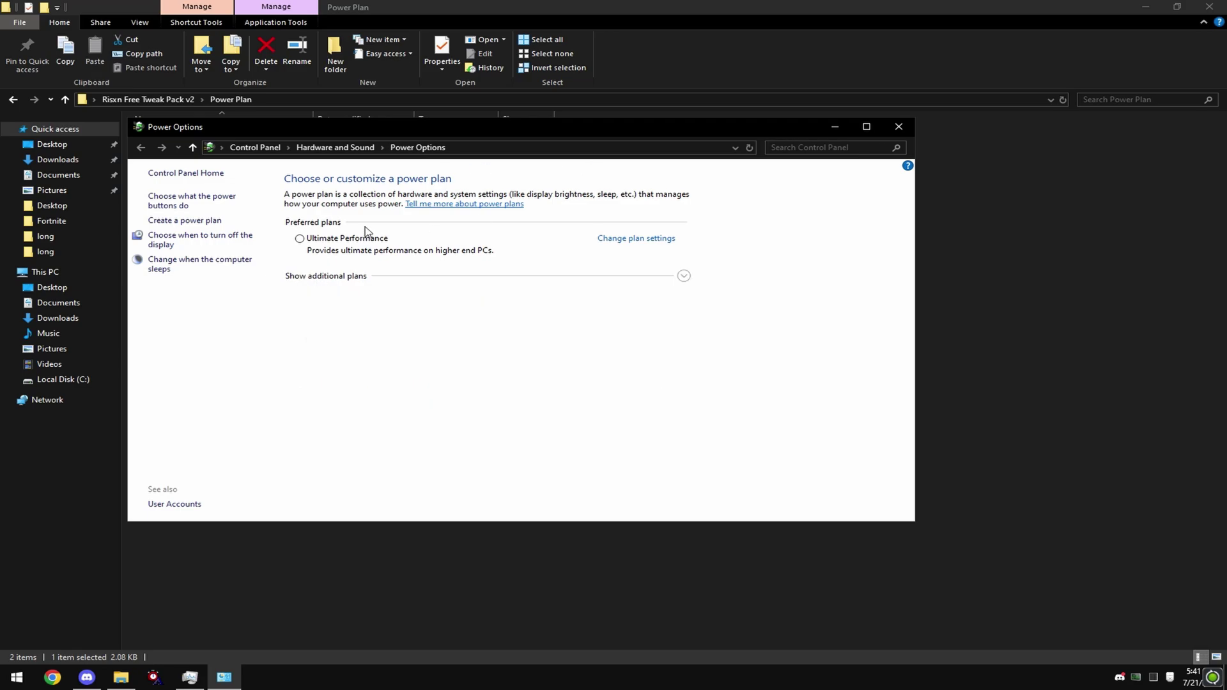
{"action": "left_click", "coordinate": [313, 279]}
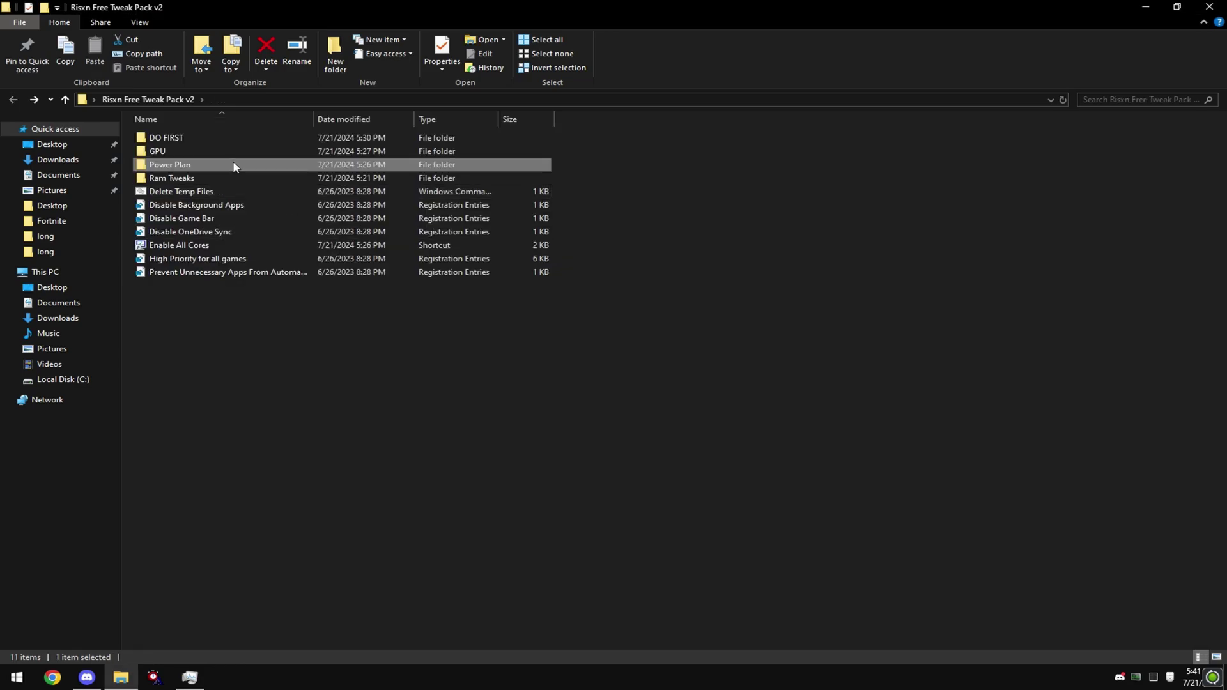
Open the GPU folder and check Task Manager's GPU 0, an NVIDIA GeForce RTX 3070
{"action": "double_click", "coordinate": [240, 154]}
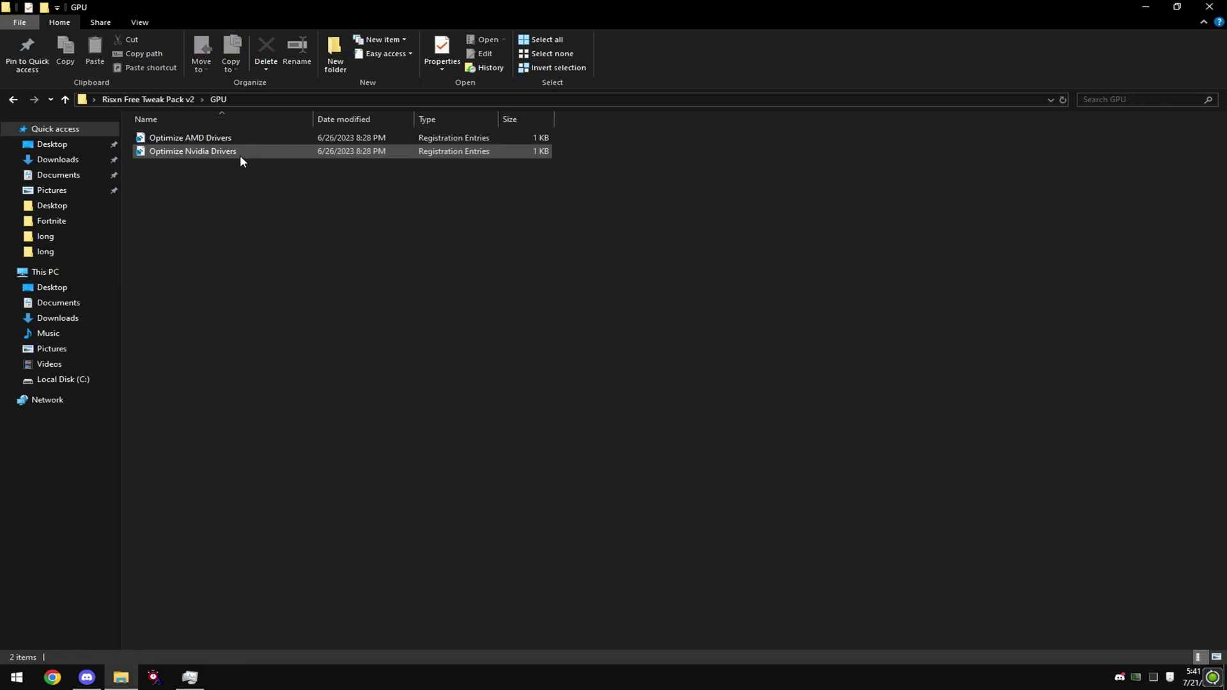
{"action": "left_click", "coordinate": [189, 683]}
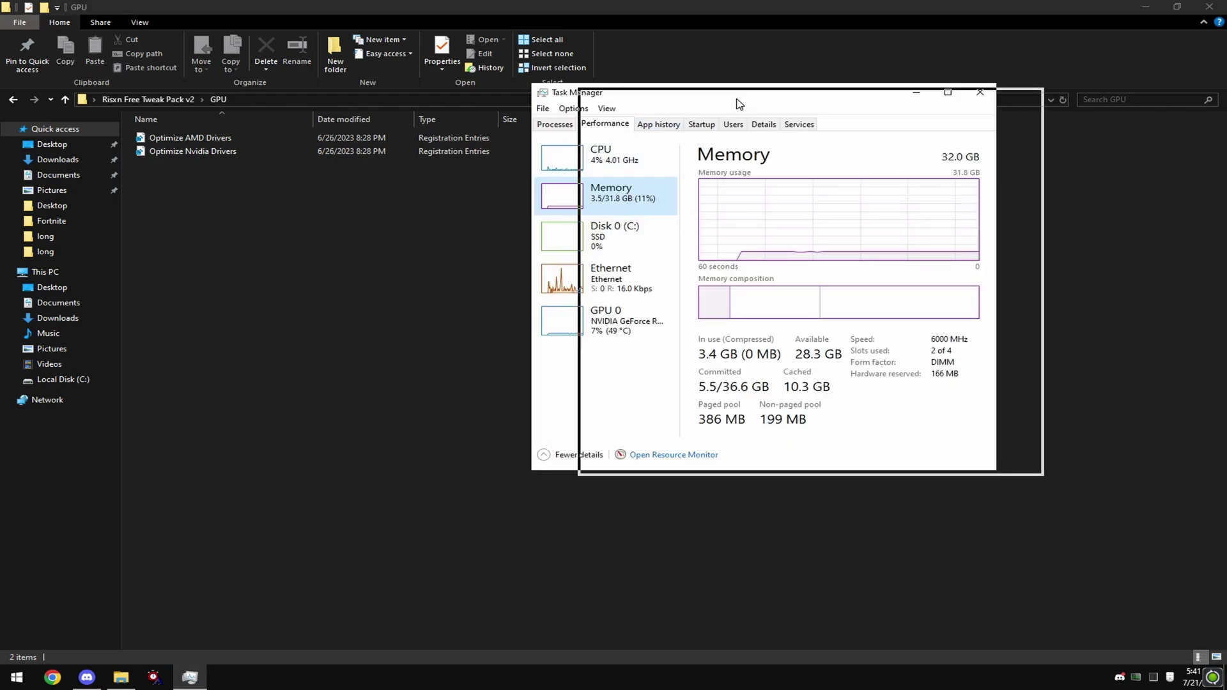
{"action": "left_click_drag", "start_coordinate": [686, 102], "coordinate": [827, 142]}
{"action": "left_click", "coordinate": [747, 362]}
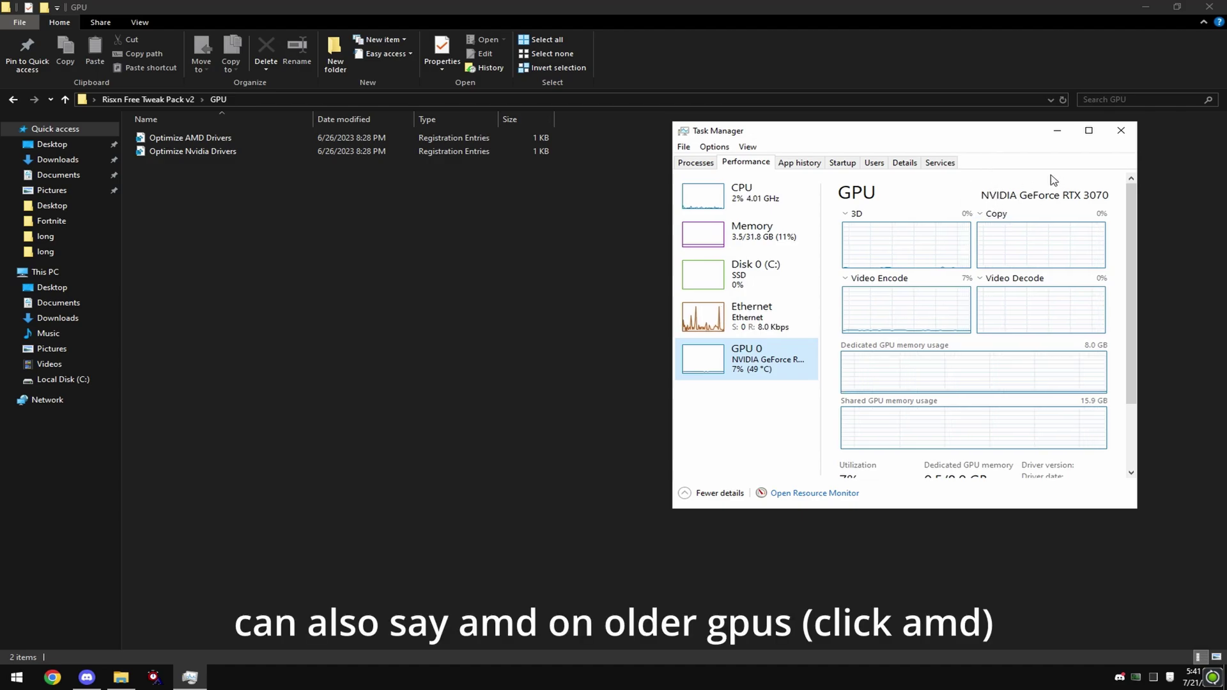
Skip the AMD file and merge the Optimize Nvidia Drivers registry tweak
{"action": "left_click", "coordinate": [230, 140]}
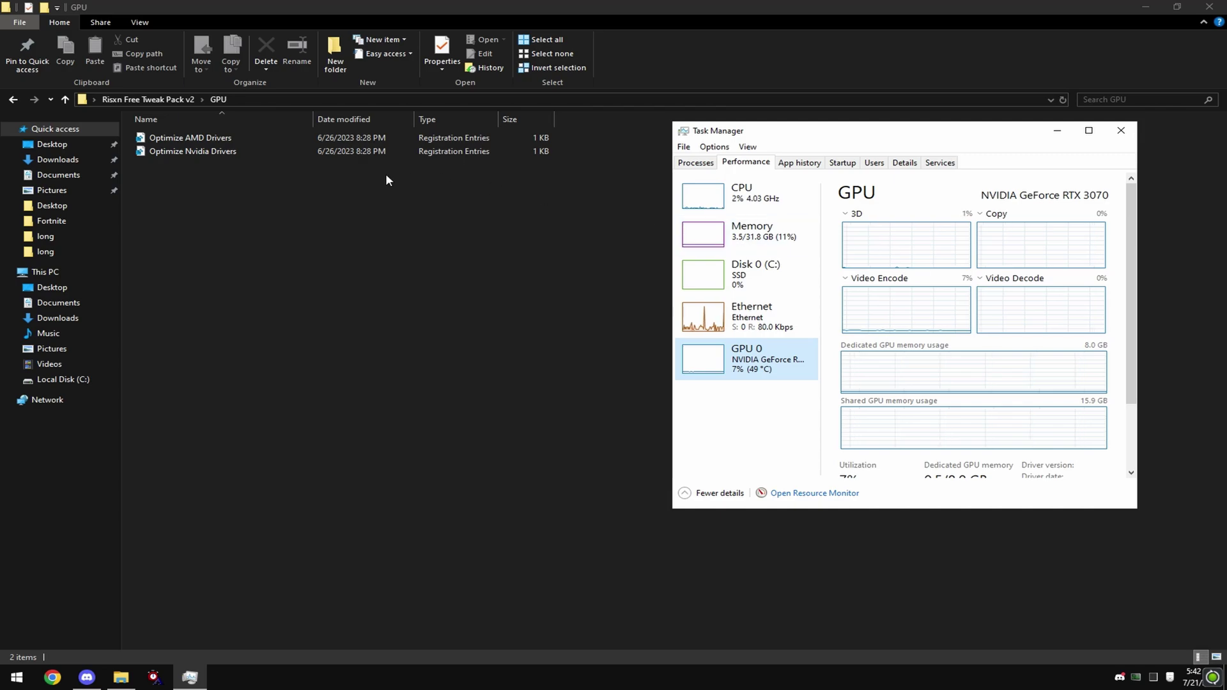
{"action": "double_click", "coordinate": [205, 152]}
{"action": "left_click", "coordinate": [719, 359]}
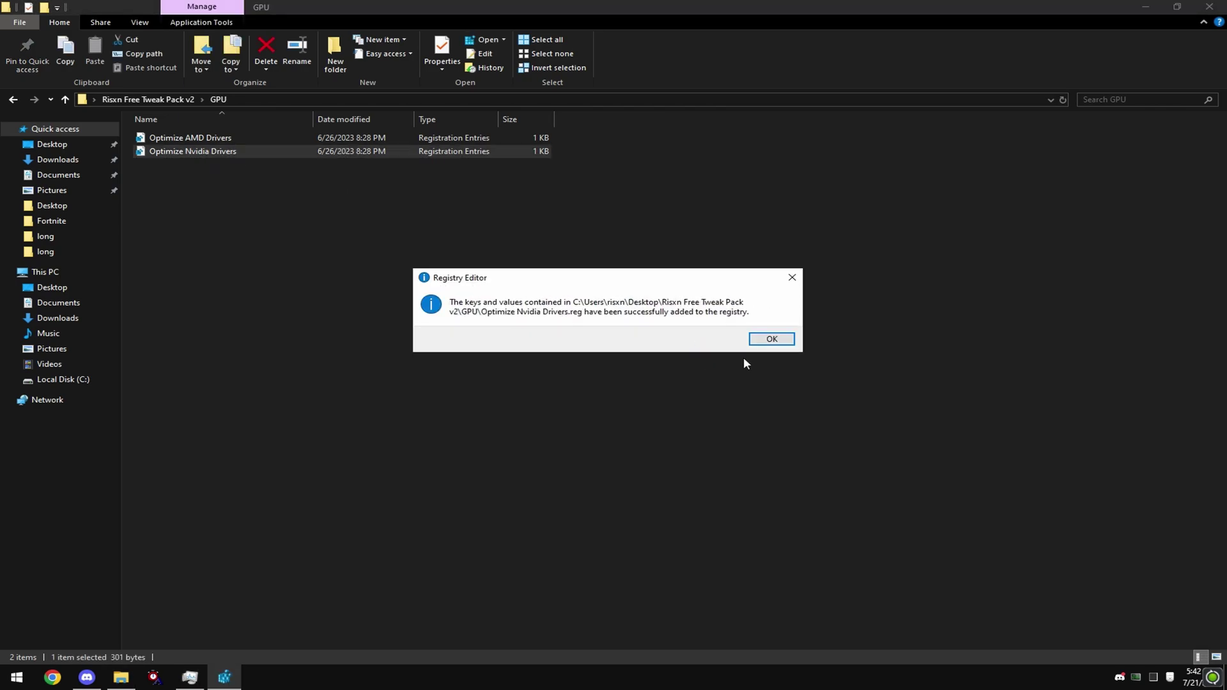